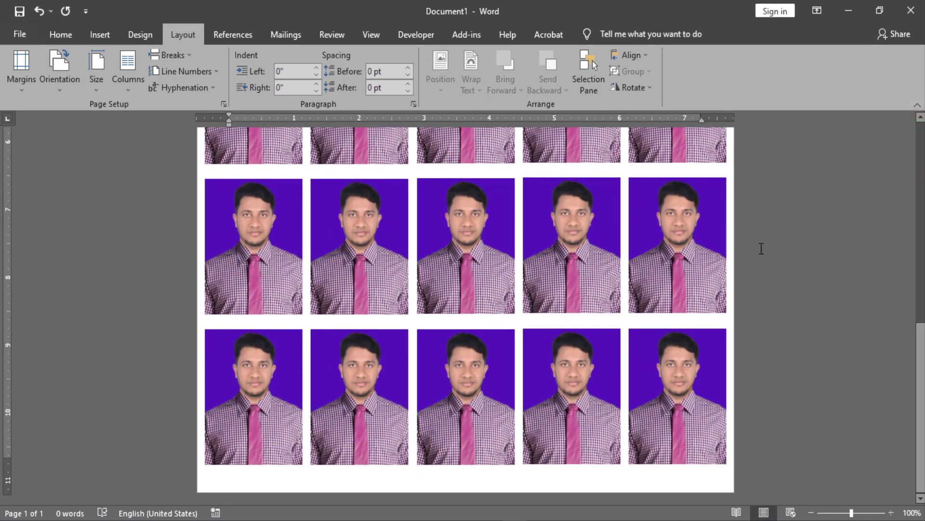
{"action": "left_click_drag", "start_coordinate": [922, 356], "coordinate": [921, 155]}
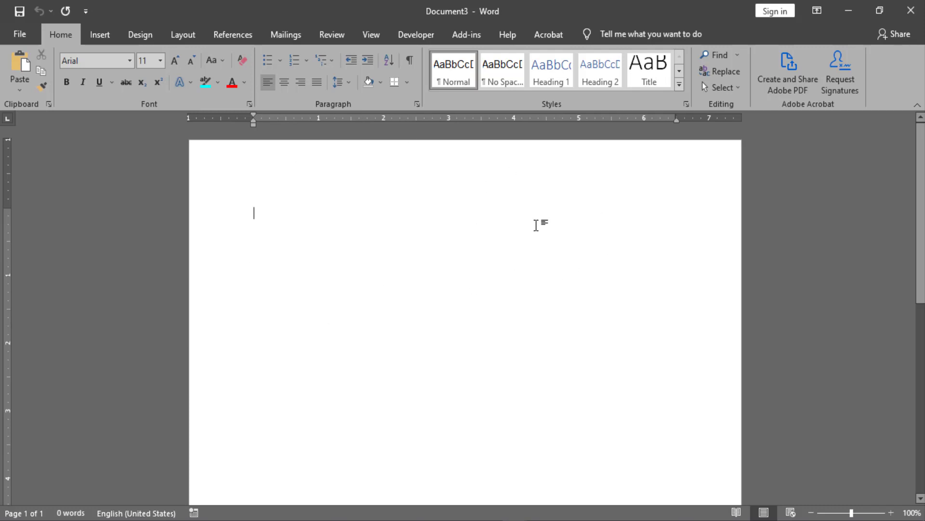
{"action": "left_click_drag", "start_coordinate": [919, 140], "coordinate": [558, 249]}
Step: Set the blank document's paper size to A4 and its margins to Narrow
{"action": "left_click", "coordinate": [186, 33]}
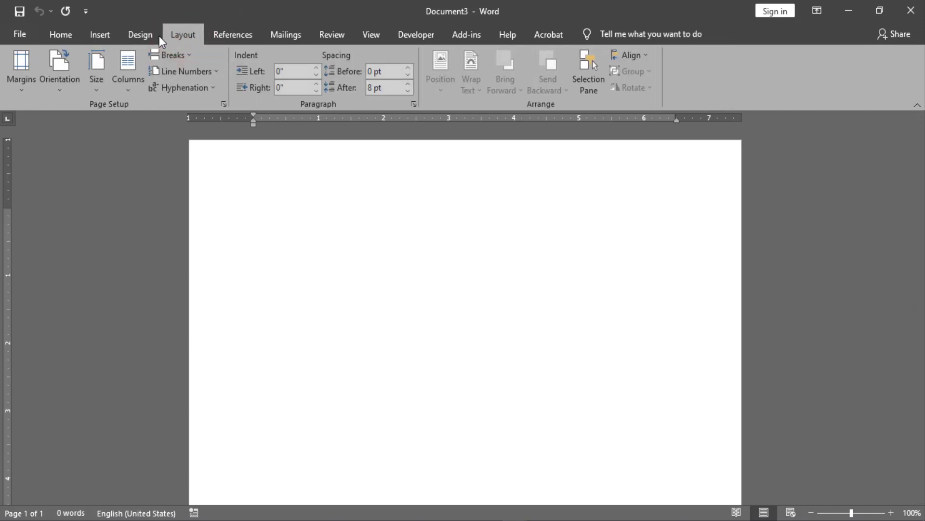
{"action": "left_click", "coordinate": [99, 88]}
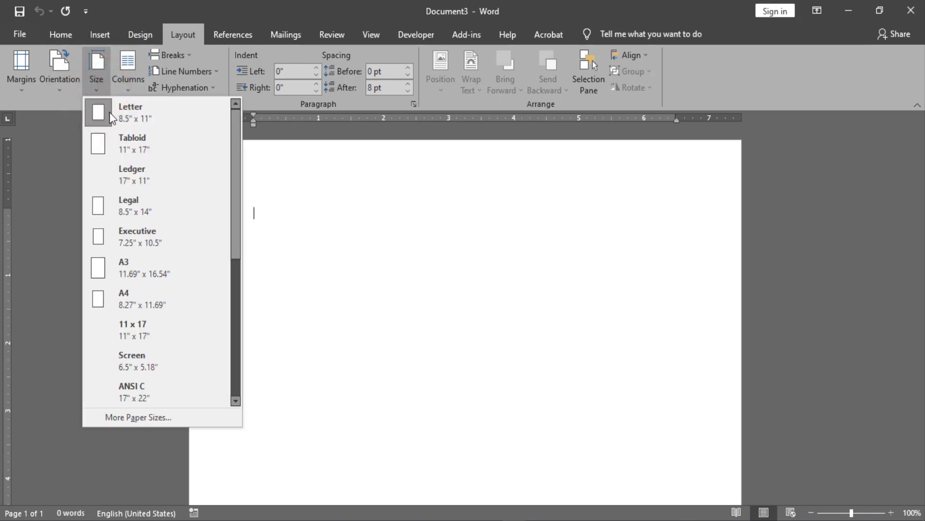
{"action": "left_click", "coordinate": [181, 297]}
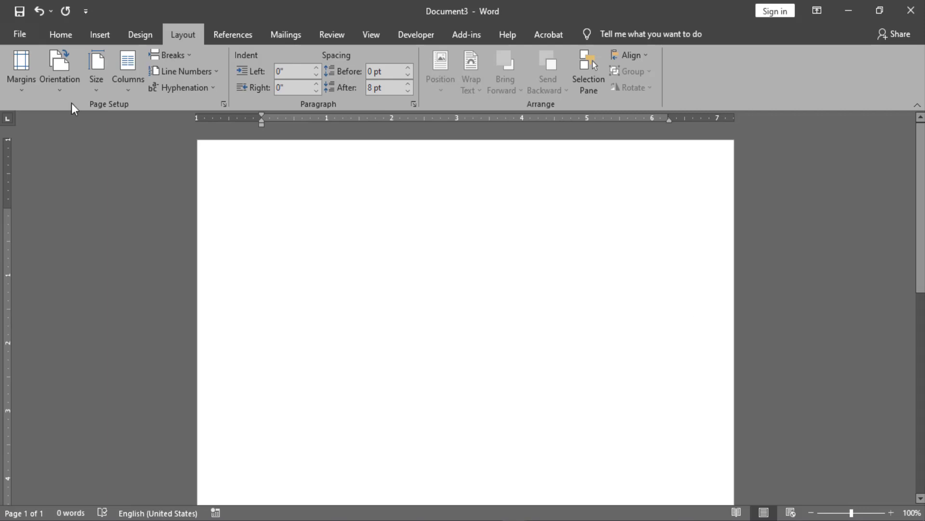
{"action": "left_click", "coordinate": [14, 66]}
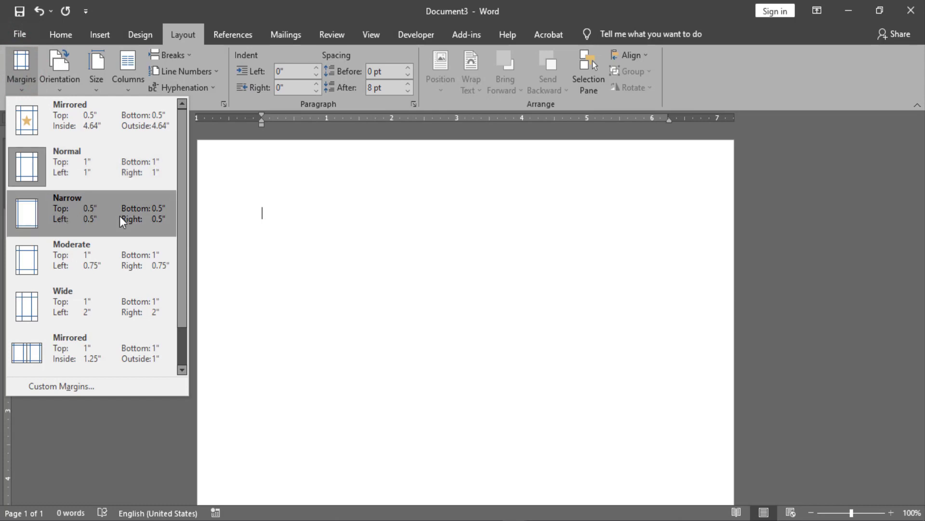
{"action": "left_click", "coordinate": [89, 210]}
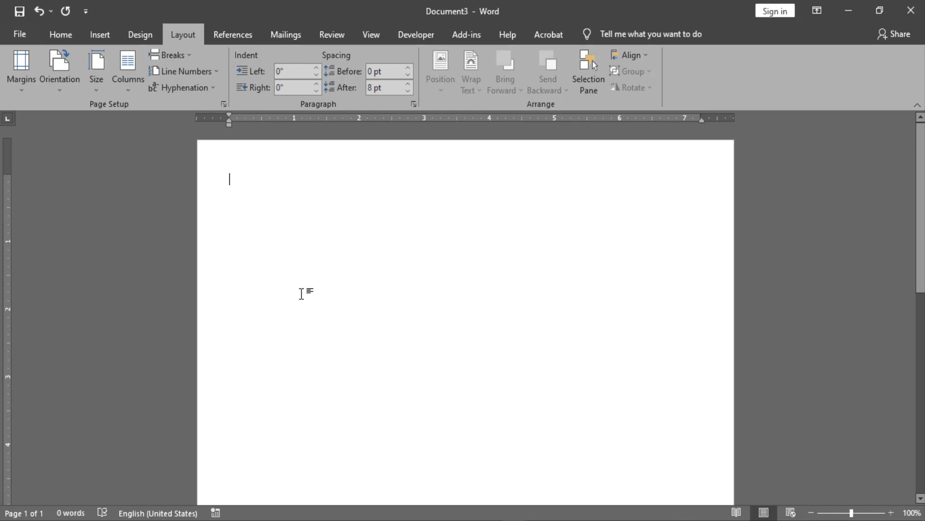
Step: Insert the picture Untitled-1.jpg from the Desktop folder on this device
{"action": "left_click", "coordinate": [99, 35]}
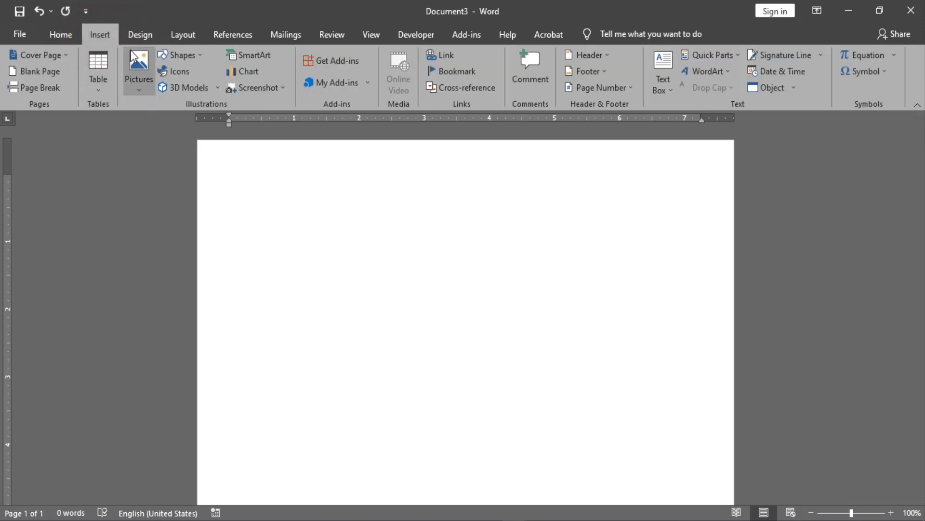
{"action": "left_click", "coordinate": [141, 82]}
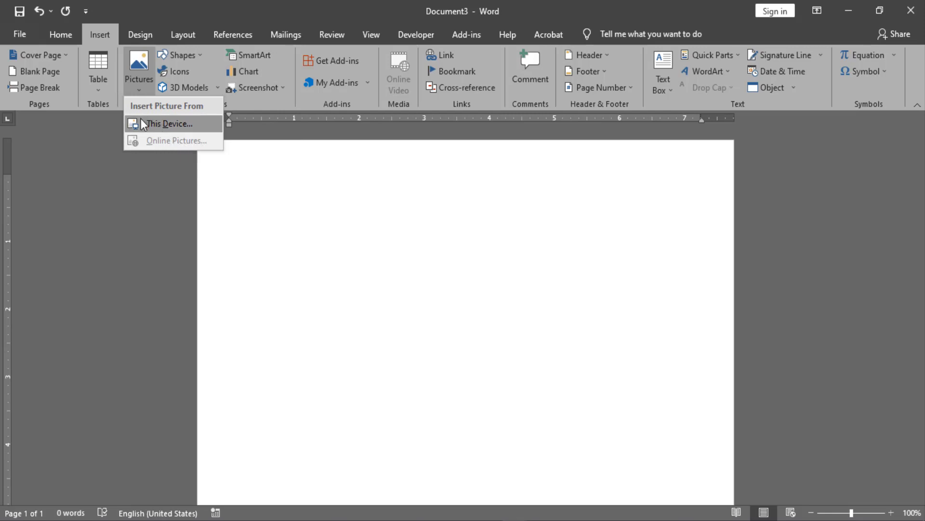
{"action": "left_click", "coordinate": [170, 127]}
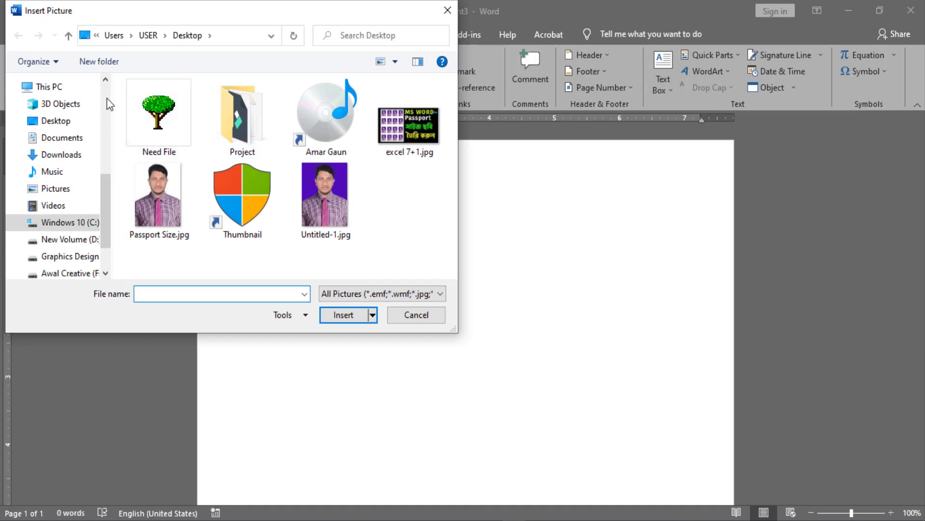
{"action": "left_click", "coordinate": [325, 200]}
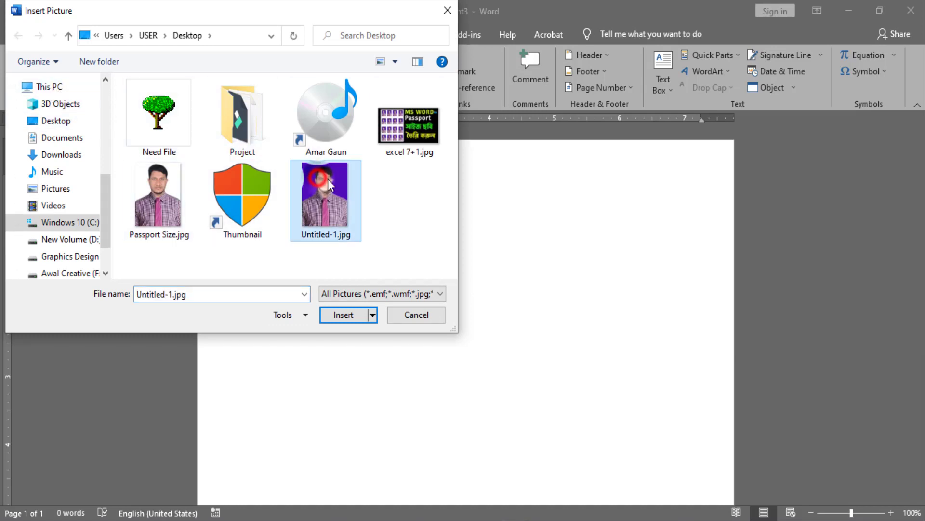
{"action": "left_click", "coordinate": [344, 315]}
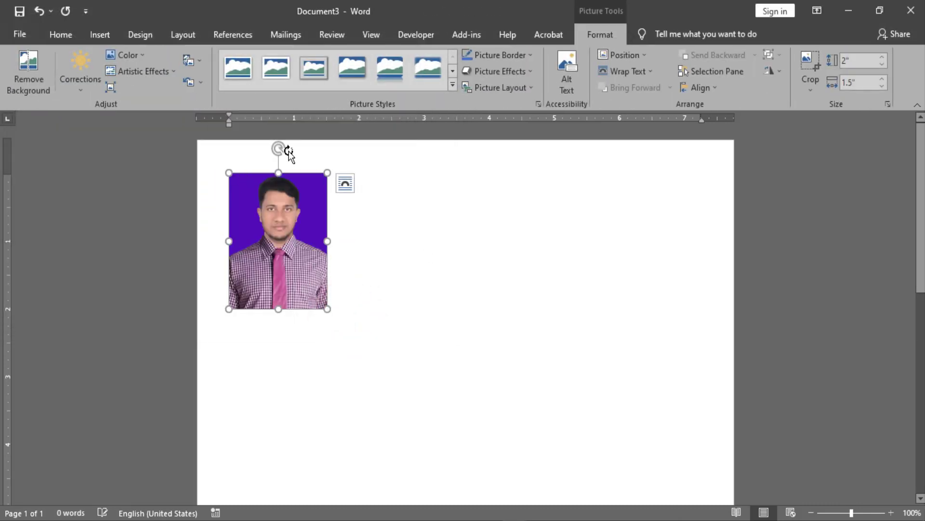
Step: Try to move the inserted in-line photo freely to another spot on the page
{"action": "left_click_drag", "start_coordinate": [276, 230], "coordinate": [343, 292]}
{"action": "left_click_drag", "start_coordinate": [270, 205], "coordinate": [392, 267]}
{"action": "left_click_drag", "start_coordinate": [288, 228], "coordinate": [275, 303]}
{"action": "left_click_drag", "start_coordinate": [924, 155], "coordinate": [921, 122]}
{"action": "left_click_drag", "start_coordinate": [287, 211], "coordinate": [282, 262]}
Step: Set the photo's text wrapping to In Front of Text and move it close to the page's upper-left corner
{"action": "left_click", "coordinate": [591, 35]}
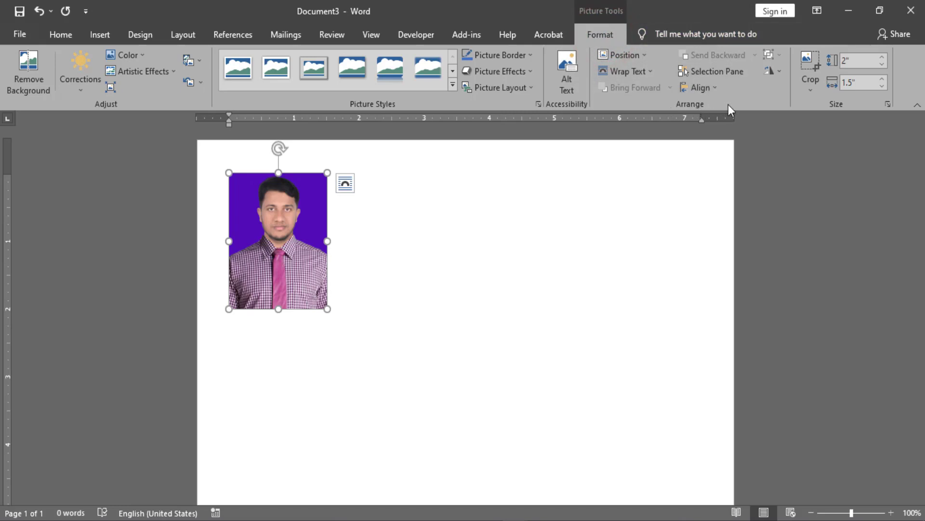
{"action": "left_click", "coordinate": [651, 71]}
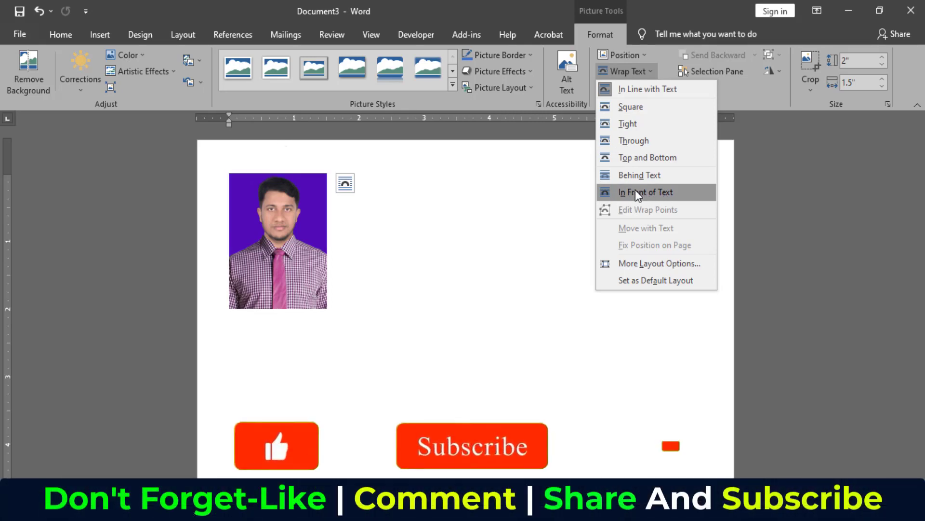
{"action": "left_click", "coordinate": [662, 192]}
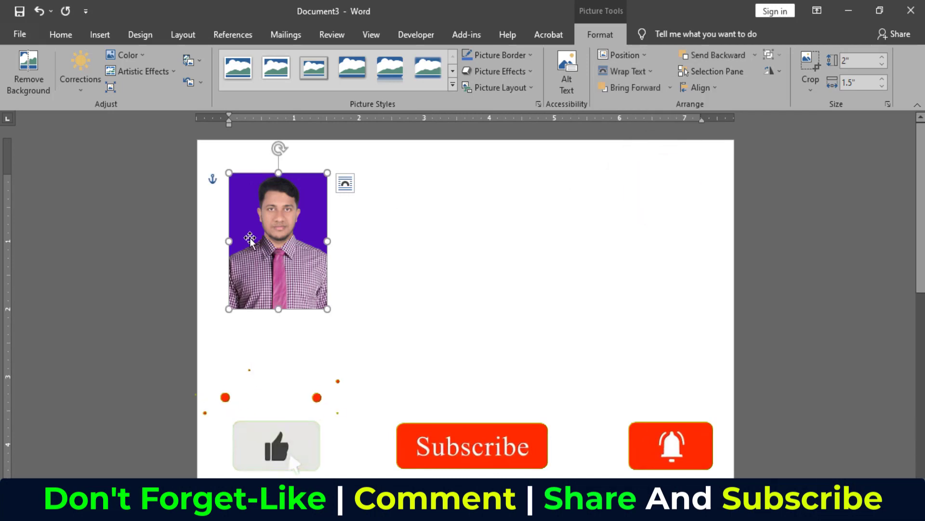
{"action": "left_click_drag", "start_coordinate": [286, 242], "coordinate": [287, 212]}
{"action": "left_click", "coordinate": [264, 208]}
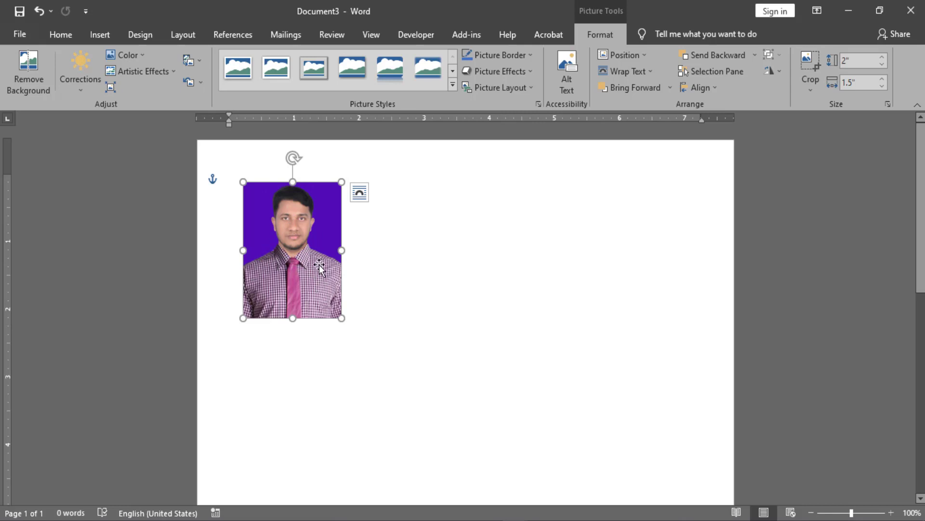
{"action": "left_click_drag", "start_coordinate": [315, 263], "coordinate": [299, 246]}
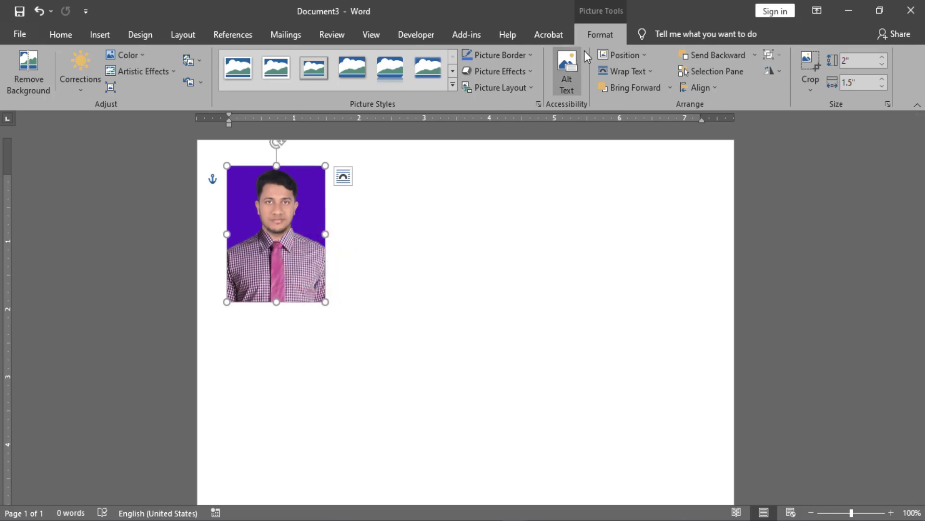
Step: Open the photo's detailed size settings and examine its height and width
{"action": "left_click", "coordinate": [595, 34]}
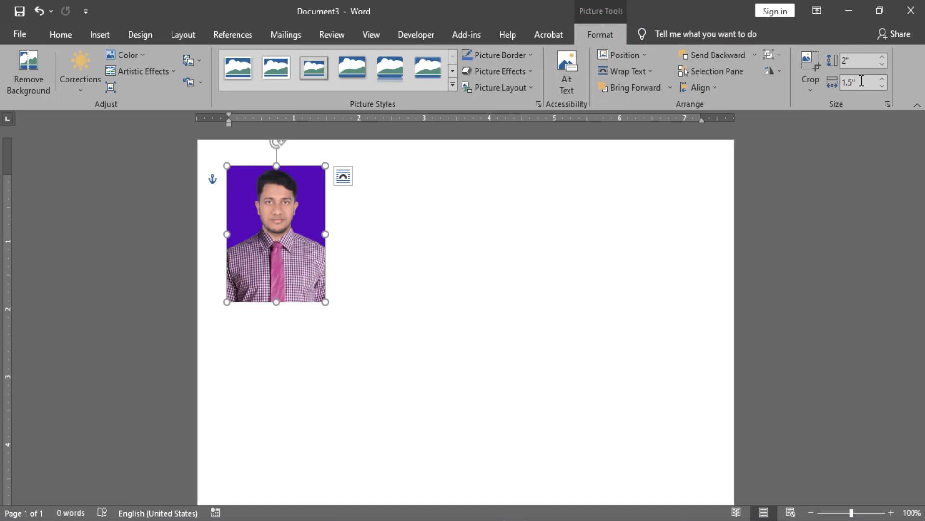
{"action": "left_click", "coordinate": [889, 104]}
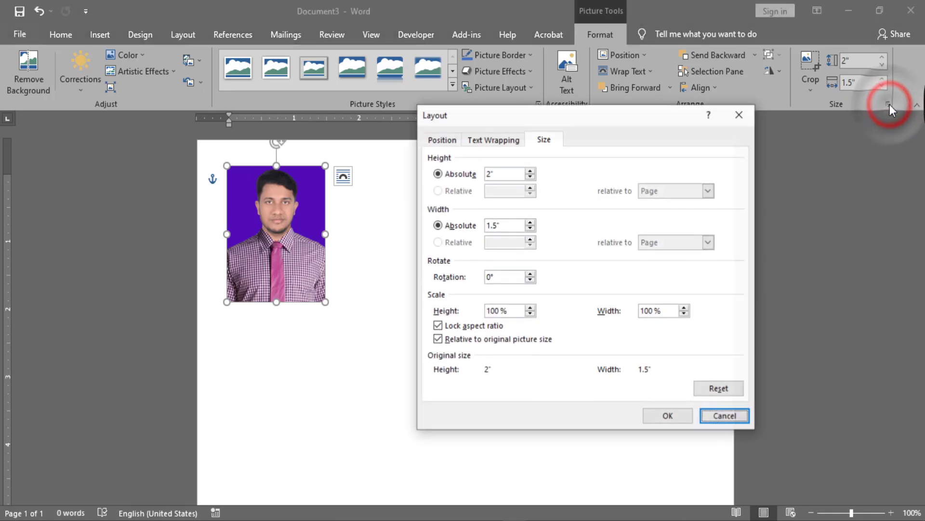
{"action": "left_click_drag", "start_coordinate": [611, 115], "coordinate": [598, 150]}
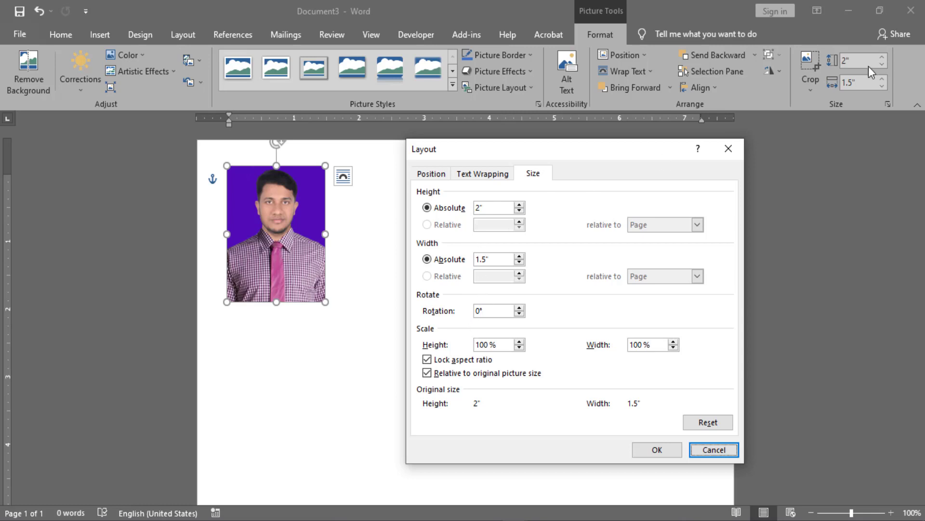
{"action": "key", "text": "ctrl+2"}
{"action": "mouse_move", "coordinate": [788, 44]}
{"action": "left_mouse_down"}
{"action": "mouse_move", "coordinate": [895, 95]}
{"action": "mouse_move", "coordinate": [903, 109]}
{"action": "mouse_move", "coordinate": [895, 110]}
{"action": "left_mouse_up"}
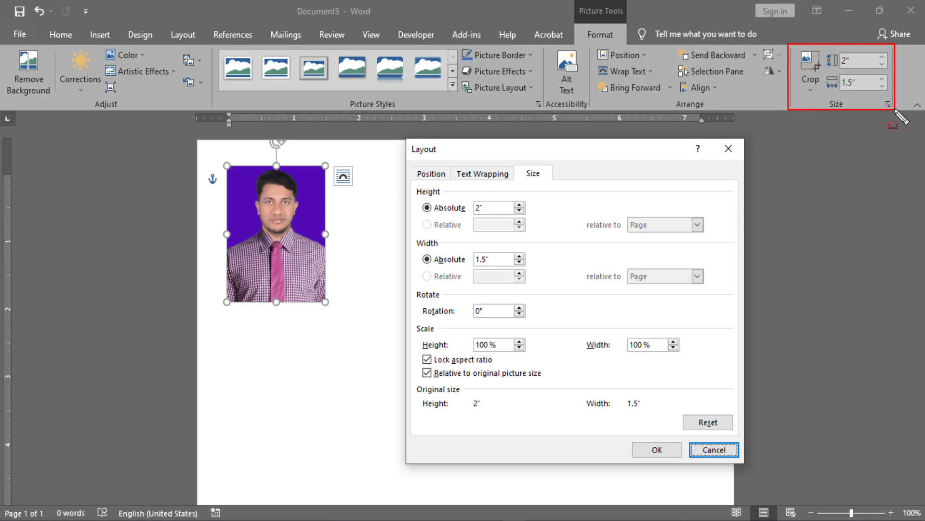
{"action": "mouse_move", "coordinate": [841, 52]}
{"action": "left_mouse_down"}
{"action": "mouse_move", "coordinate": [885, 69]}
{"action": "mouse_move", "coordinate": [863, 83]}
{"action": "mouse_move", "coordinate": [897, 96]}
{"action": "mouse_move", "coordinate": [890, 91]}
{"action": "left_mouse_up"}
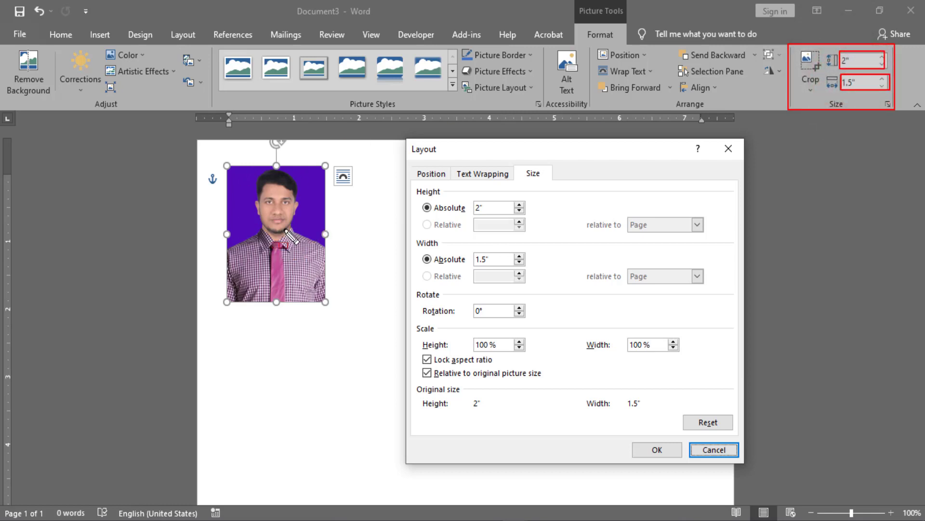
{"action": "key", "text": "Escape"}
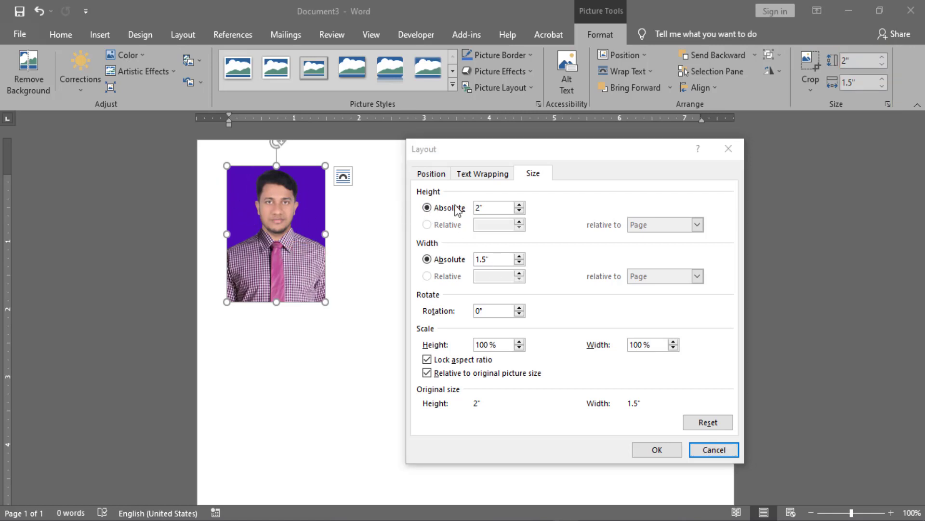
Step: Try switching off Lock aspect ratio in the photo's size settings, and switch it back on
{"action": "left_click", "coordinate": [496, 209]}
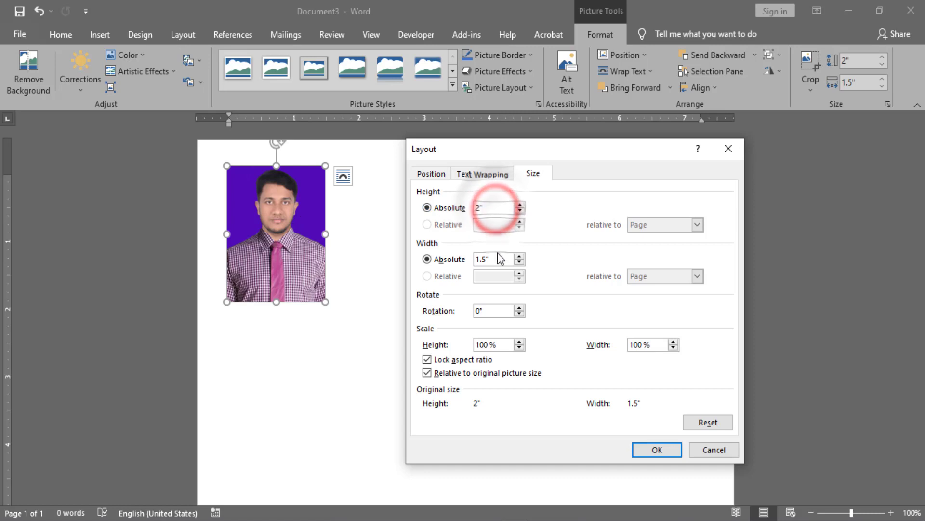
{"action": "double_click", "coordinate": [496, 208]}
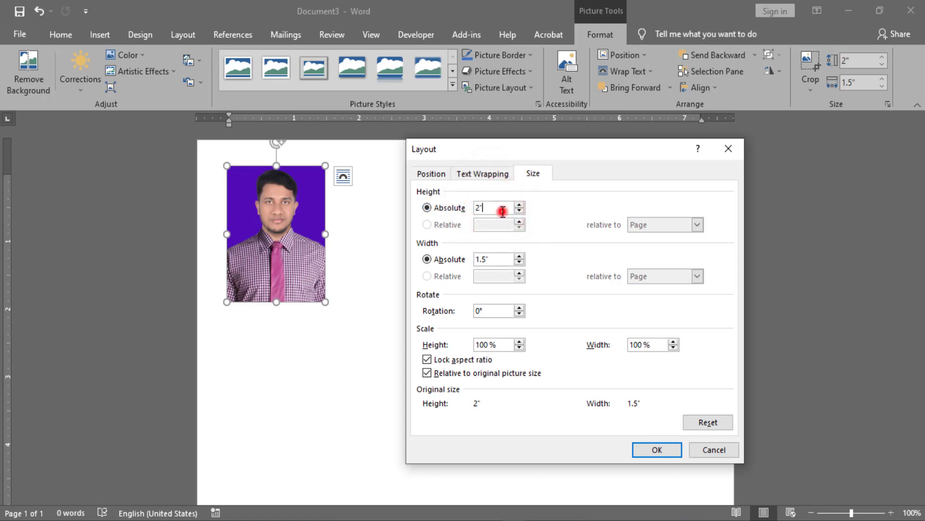
{"action": "double_click", "coordinate": [505, 260]}
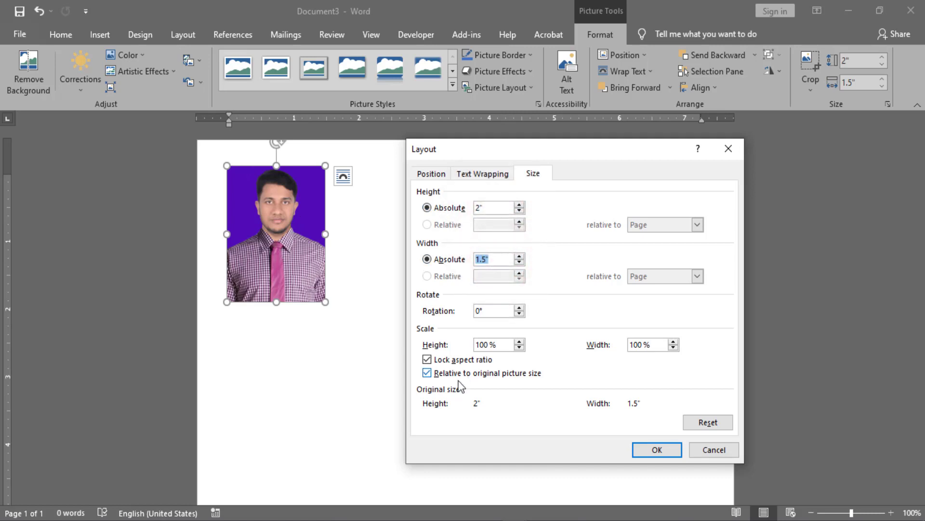
{"action": "left_click", "coordinate": [427, 360]}
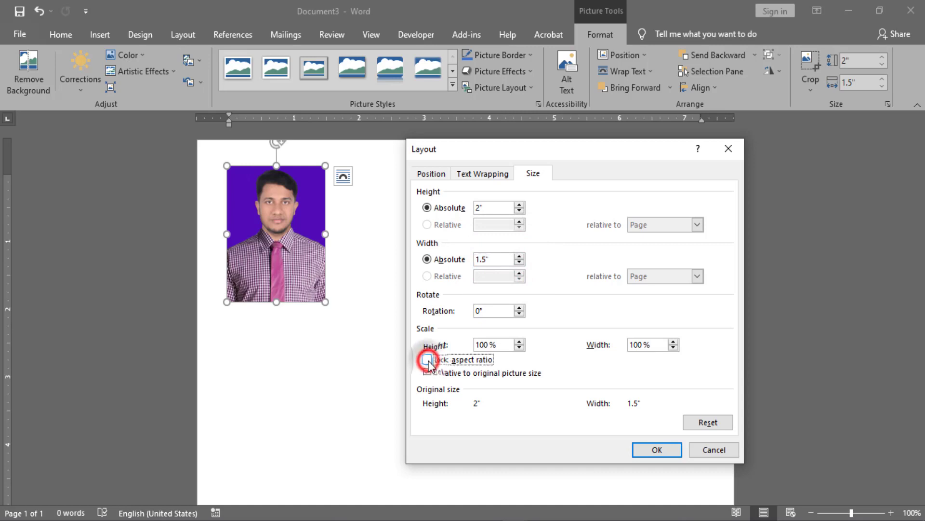
{"action": "double_click", "coordinate": [498, 204]}
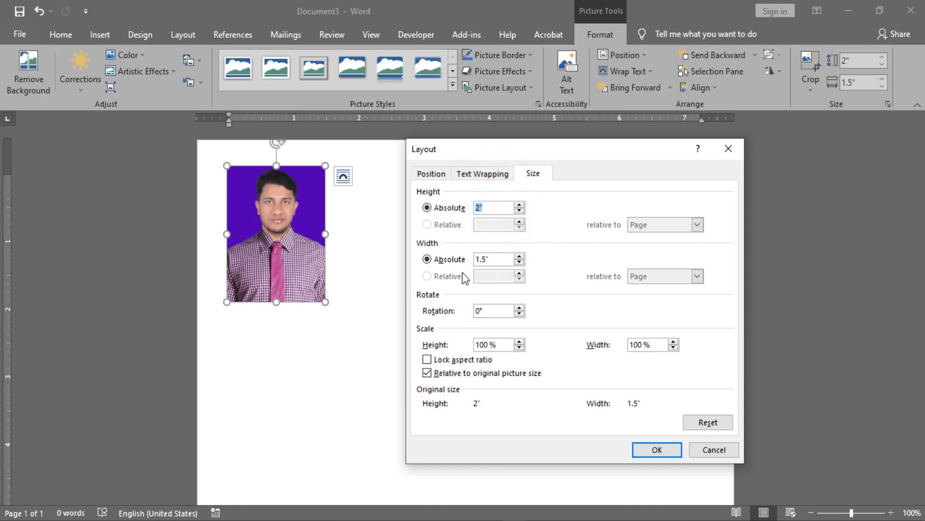
{"action": "left_click", "coordinate": [426, 360]}
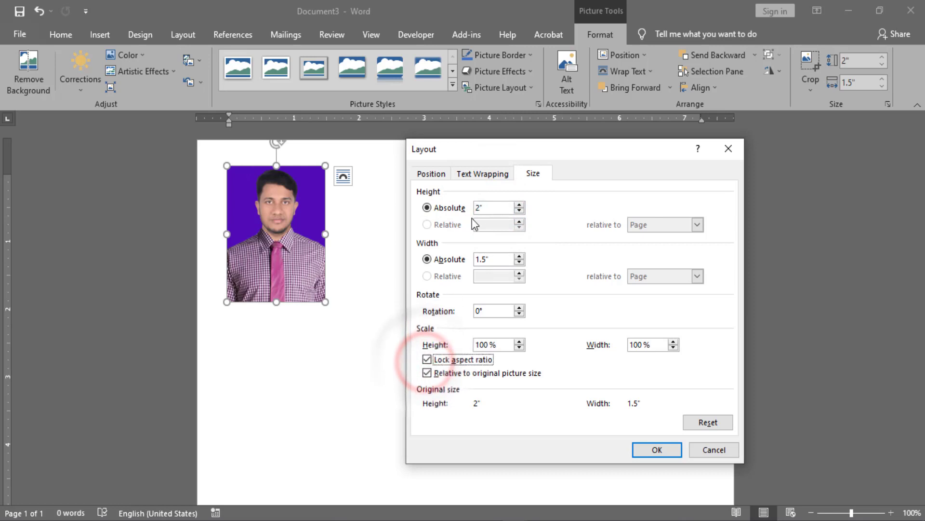
Step: Try resizing the photo with height 4 and width 5 while the aspect ratio is locked, and undo the resize
{"action": "double_click", "coordinate": [505, 207]}
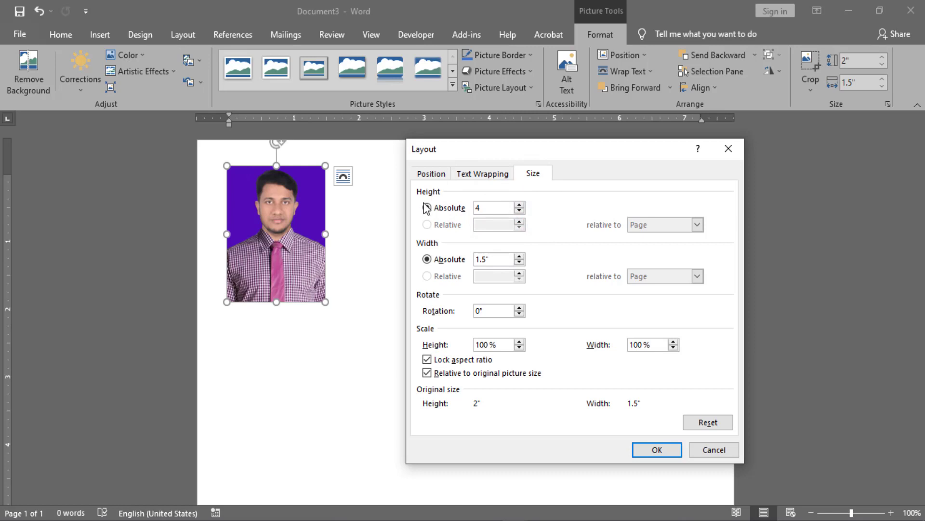
{"action": "double_click", "coordinate": [495, 260]}
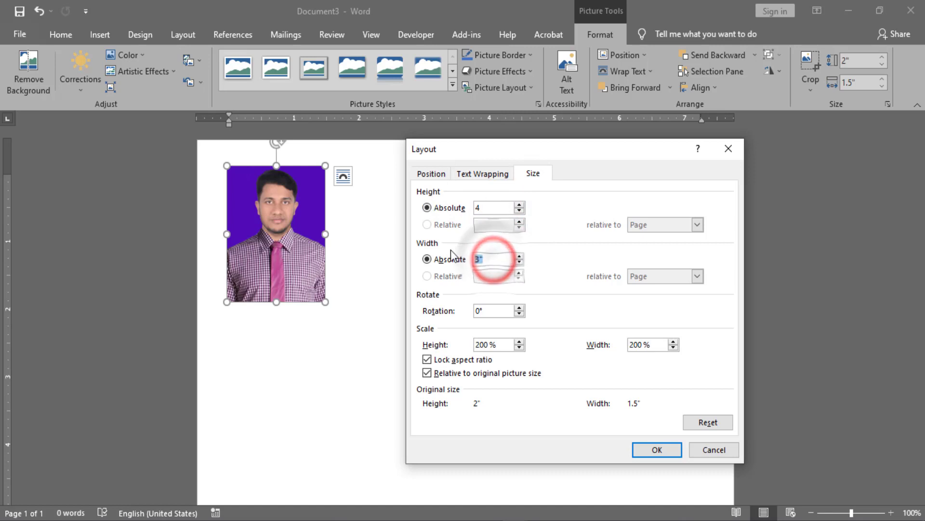
{"action": "type", "text": "5"}
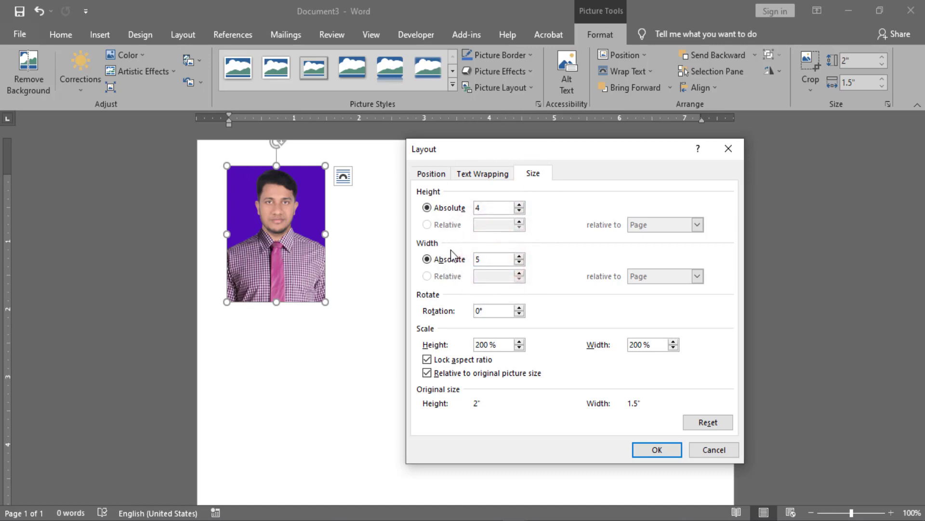
{"action": "left_click", "coordinate": [641, 447]}
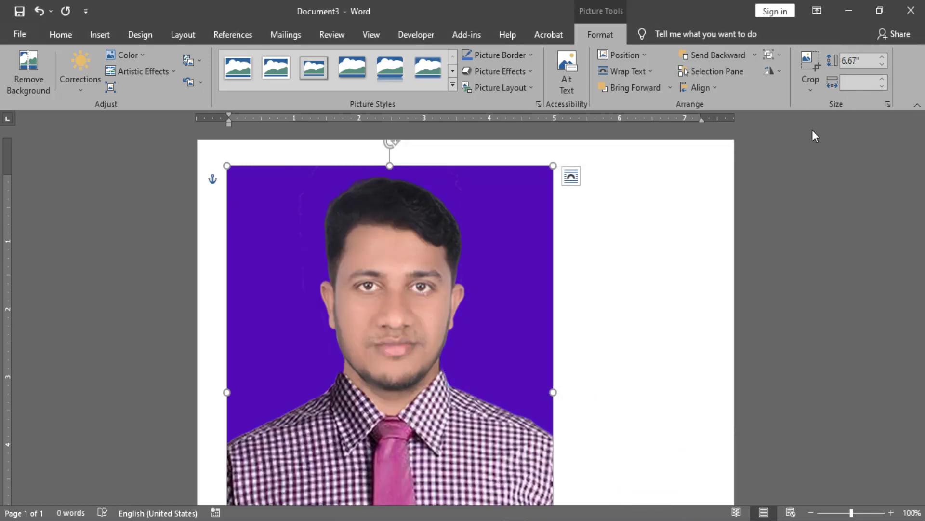
{"action": "key", "text": "ctrl+z"}
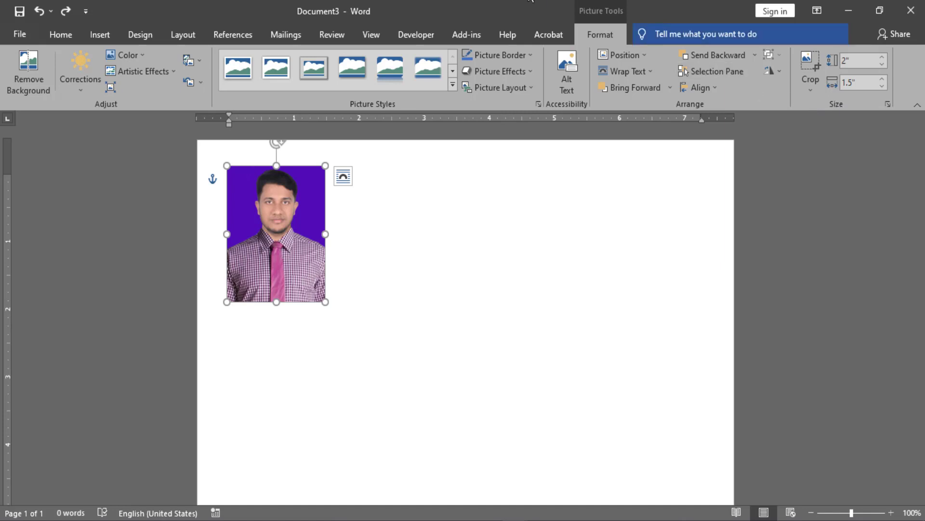
Step: Examine the measurement units available in Word's advanced display options, keeping Inches selected
{"action": "left_click", "coordinate": [85, 11]}
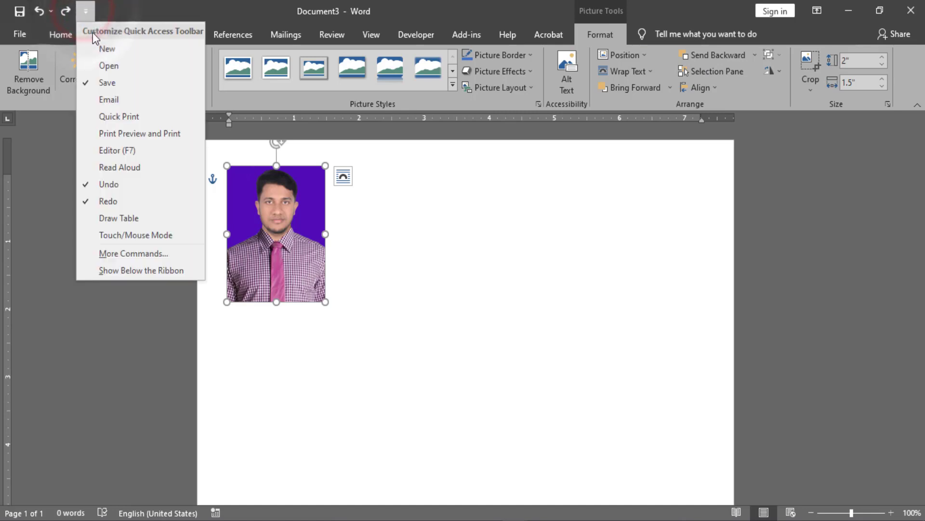
{"action": "left_click", "coordinate": [177, 255]}
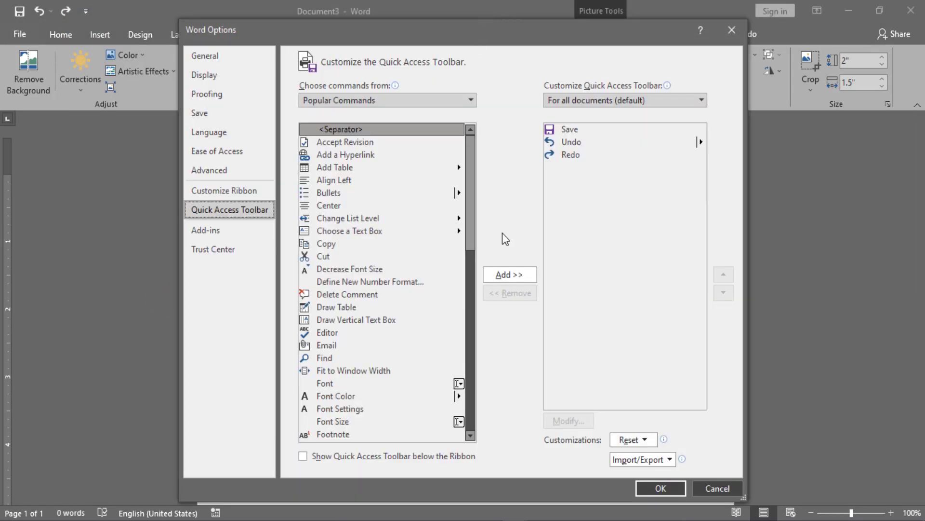
{"action": "left_click", "coordinate": [228, 169]}
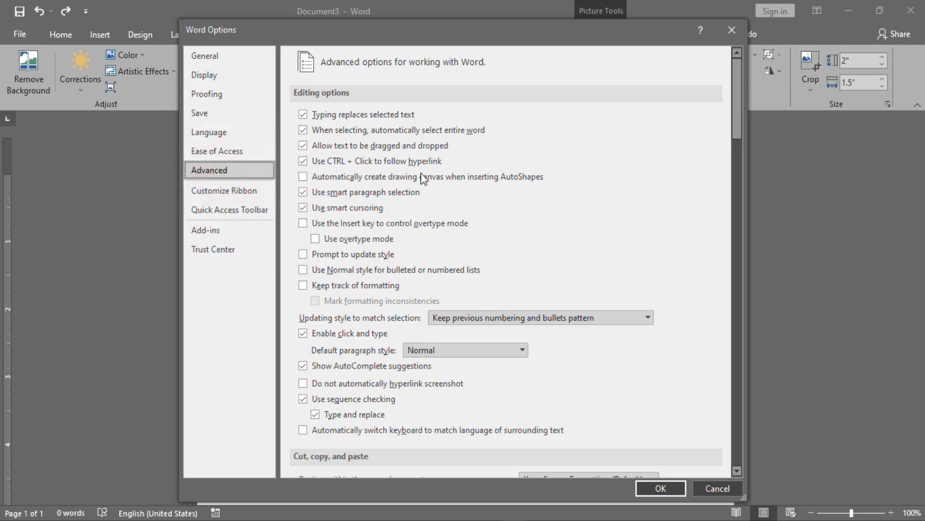
{"action": "left_click_drag", "start_coordinate": [740, 129], "coordinate": [742, 288]}
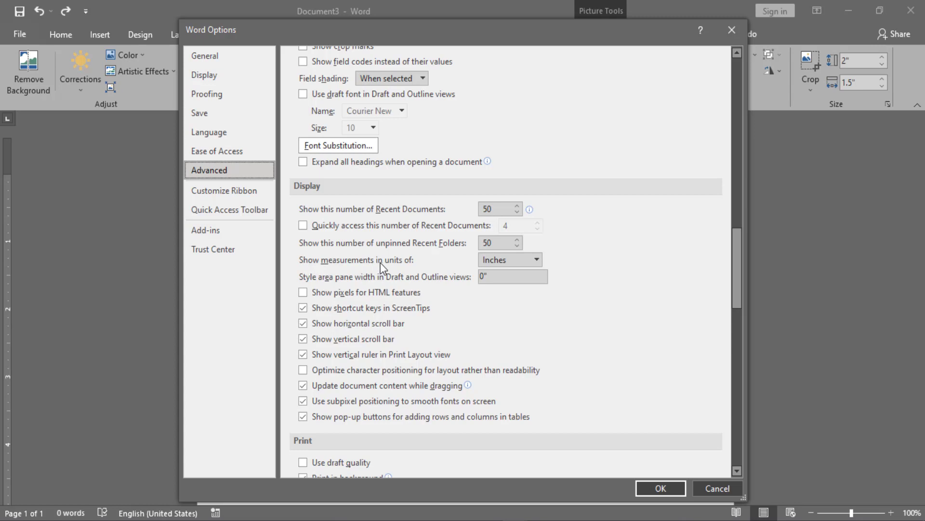
{"action": "left_click", "coordinate": [538, 261]}
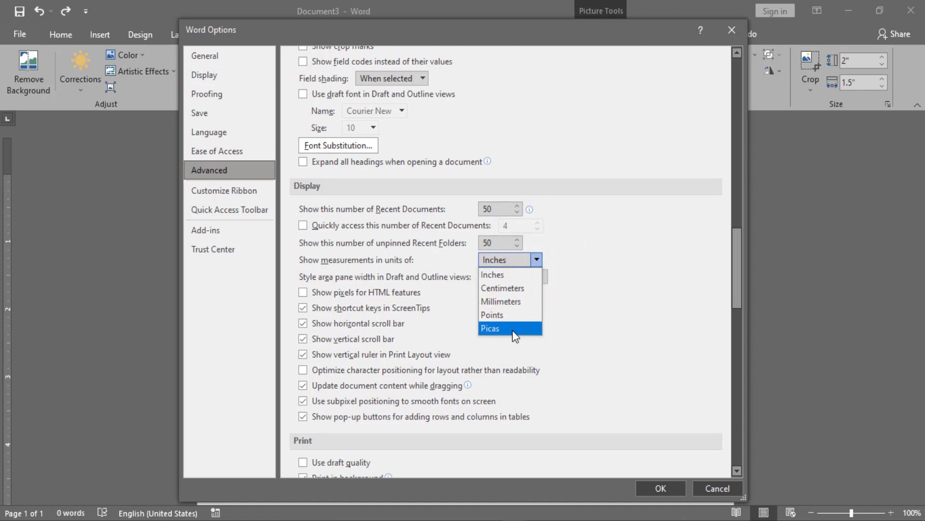
{"action": "left_click", "coordinate": [623, 257]}
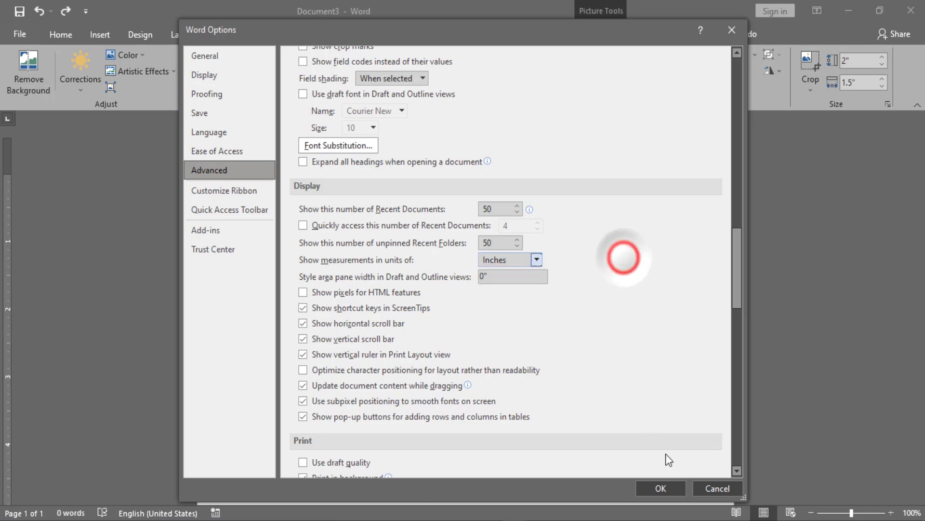
{"action": "left_click", "coordinate": [664, 485]}
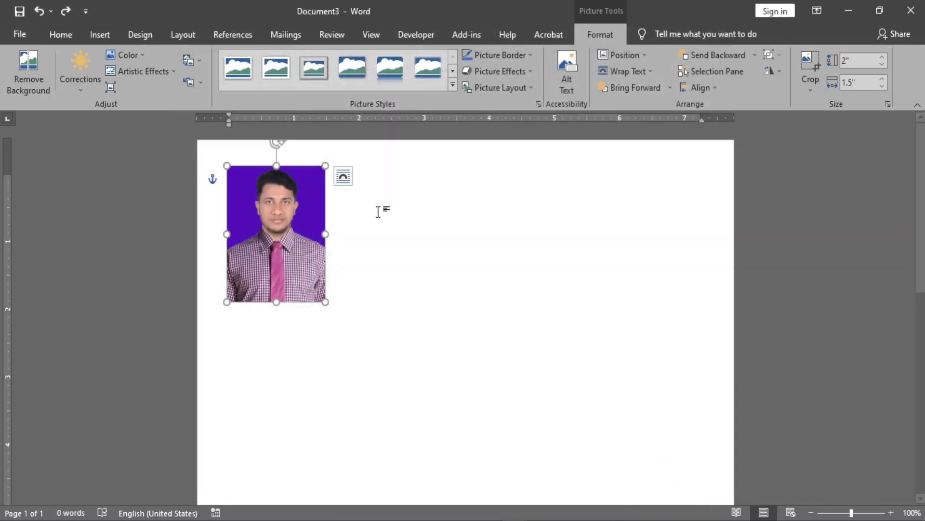
Step: Examine the photo's Corrections and Color presets, and move the photo back near the page's upper-left corner
{"action": "mouse_move", "coordinate": [287, 242]}
{"action": "left_mouse_down"}
{"action": "mouse_move", "coordinate": [270, 230]}
{"action": "mouse_move", "coordinate": [275, 241]}
{"action": "left_mouse_up"}
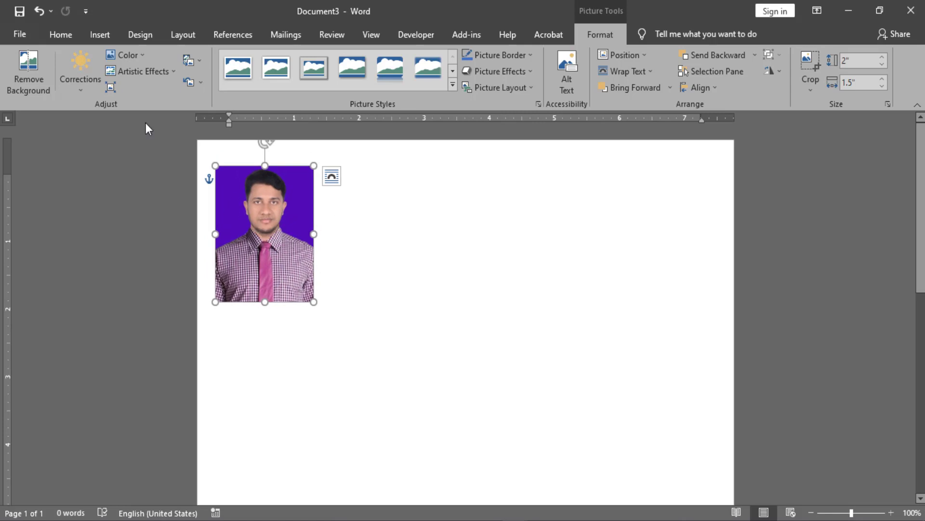
{"action": "left_click", "coordinate": [83, 90]}
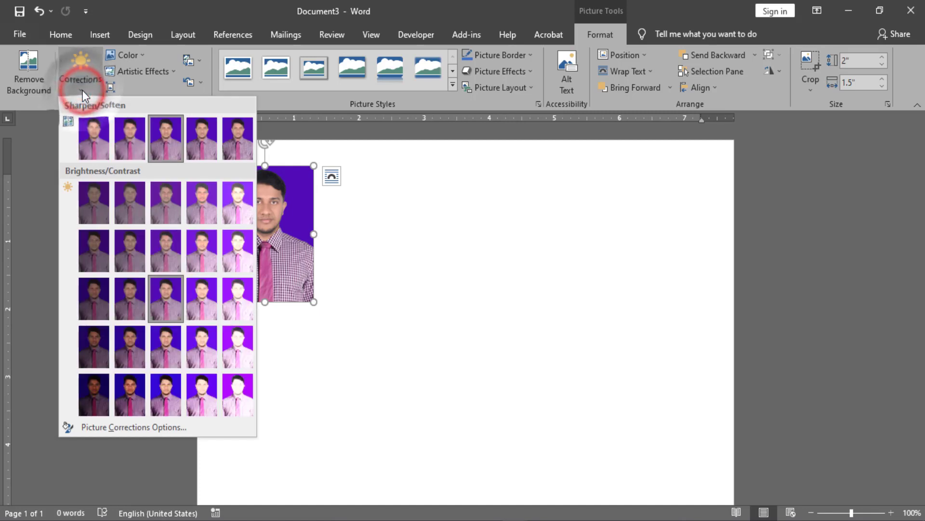
{"action": "left_click", "coordinate": [296, 196]}
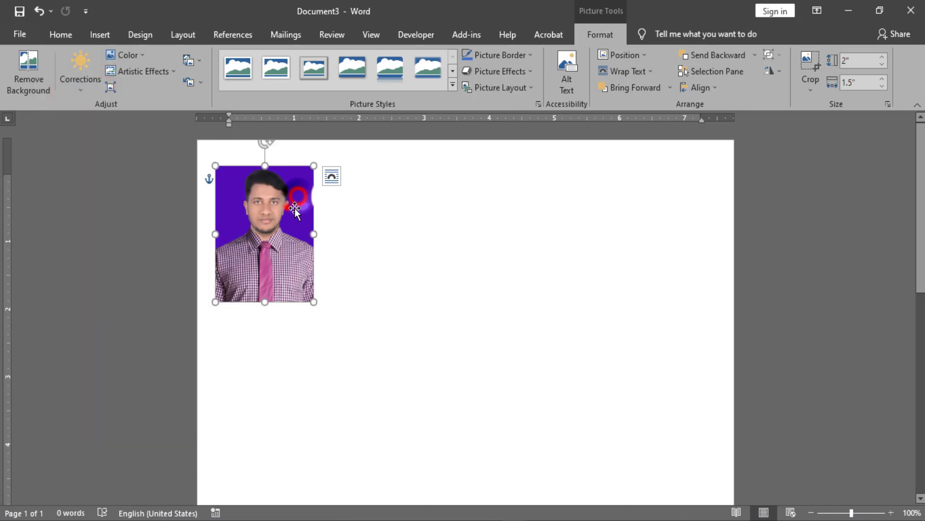
{"action": "left_click_drag", "start_coordinate": [287, 207], "coordinate": [517, 241]}
{"action": "left_click", "coordinate": [81, 85]}
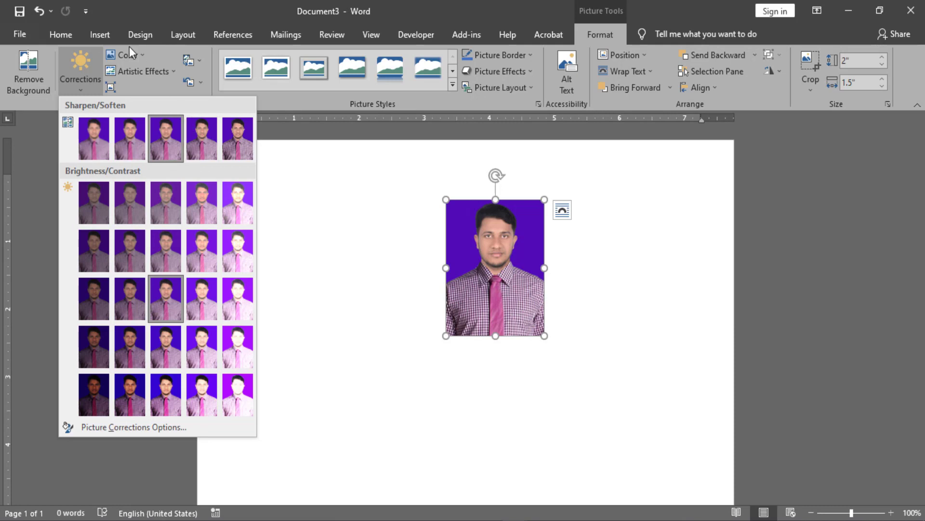
{"action": "left_click", "coordinate": [141, 54]}
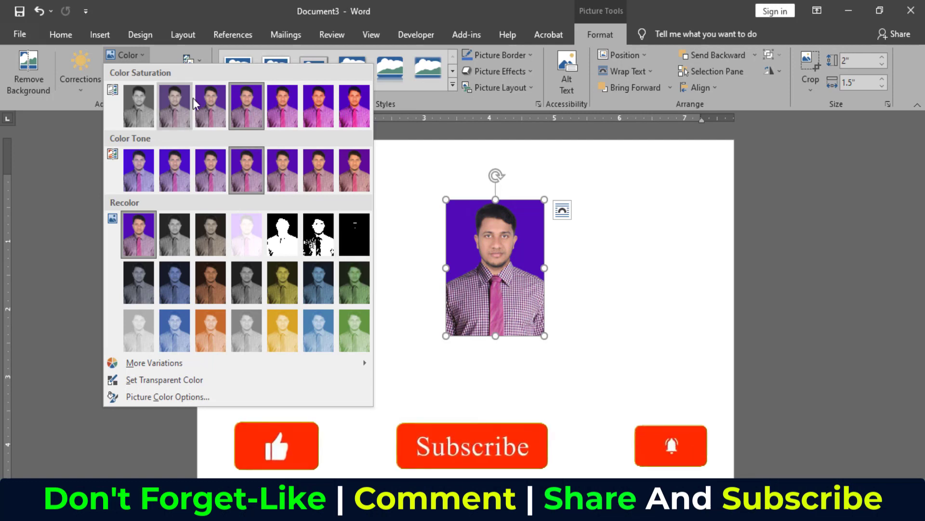
{"action": "left_click", "coordinate": [401, 131]}
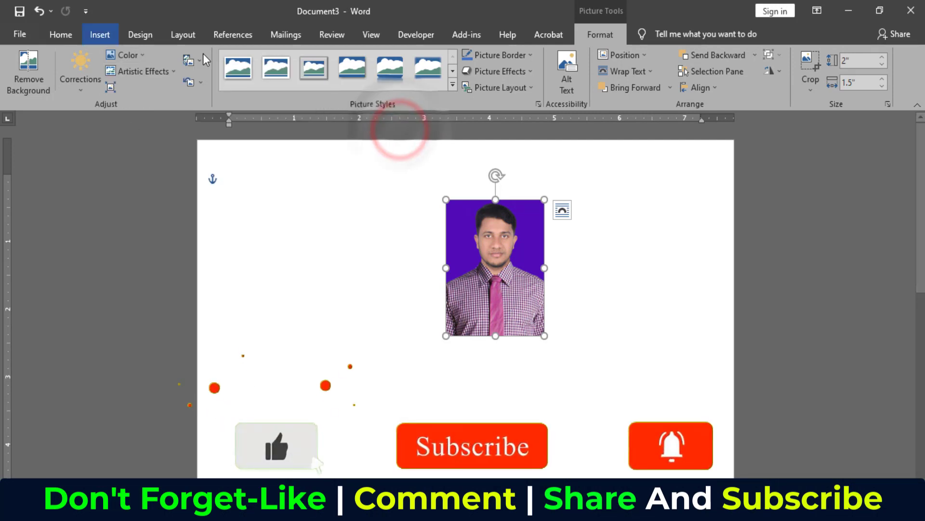
{"action": "left_click_drag", "start_coordinate": [495, 250], "coordinate": [319, 246]}
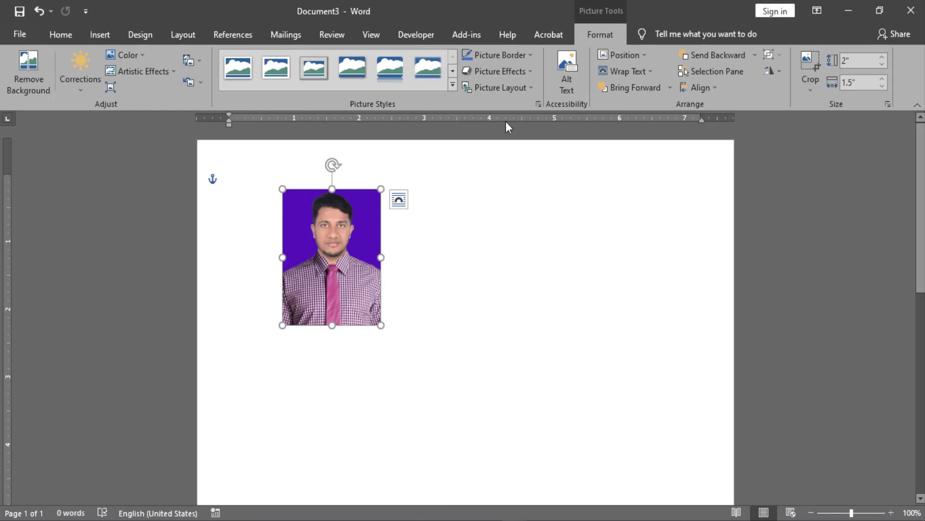
{"action": "left_click_drag", "start_coordinate": [337, 242], "coordinate": [294, 242]}
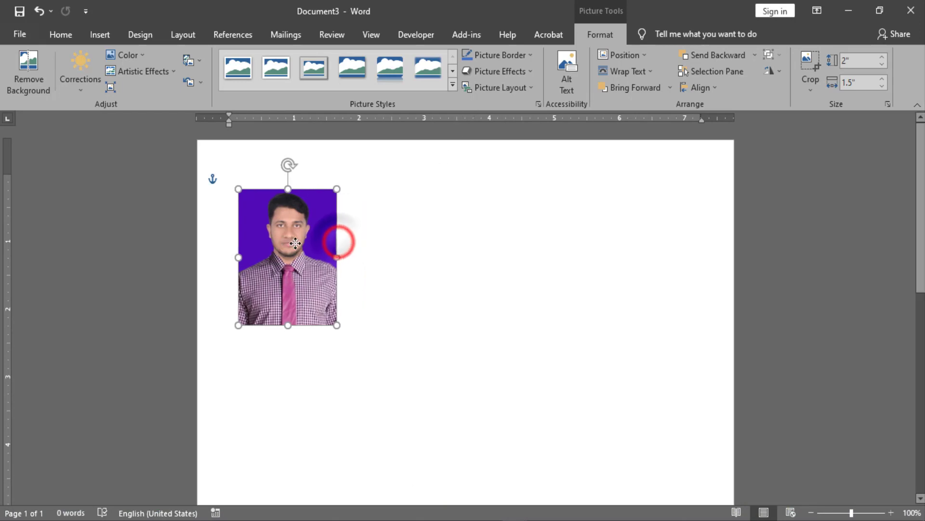
Step: Give the photo a red picture border with a weight of 2¼ pt
{"action": "left_click", "coordinate": [601, 31]}
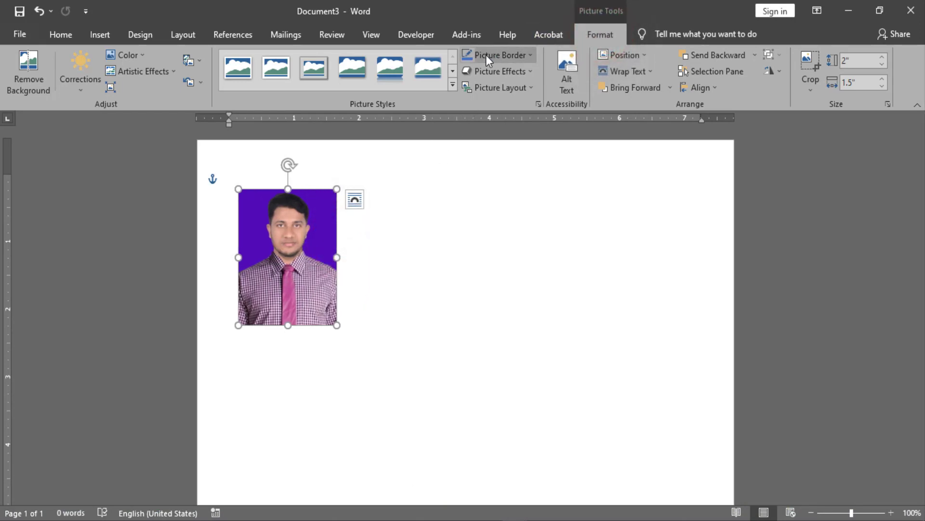
{"action": "left_click", "coordinate": [525, 56]}
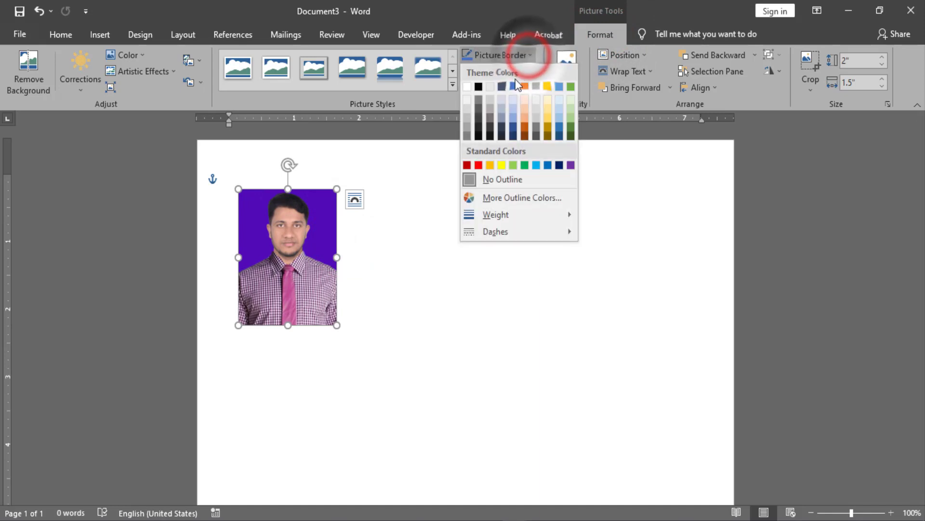
{"action": "left_click", "coordinate": [512, 218]}
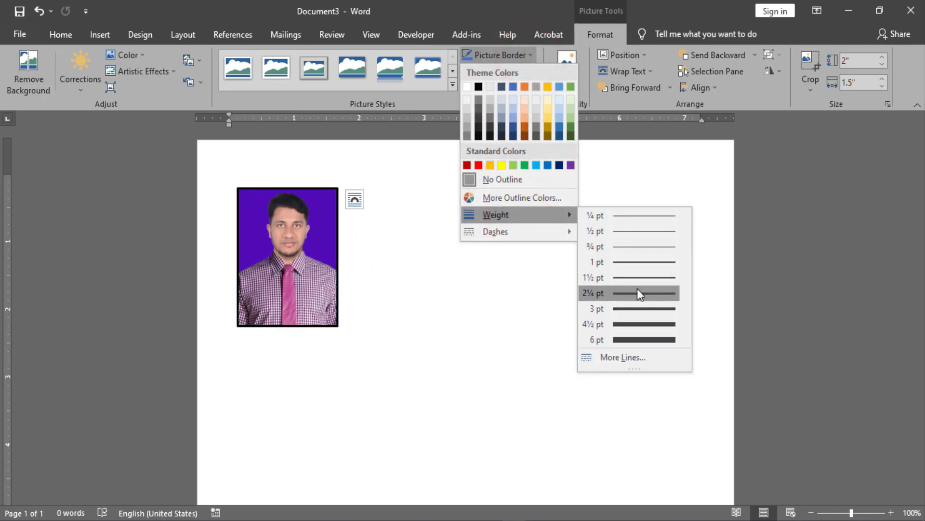
{"action": "left_click", "coordinate": [650, 297]}
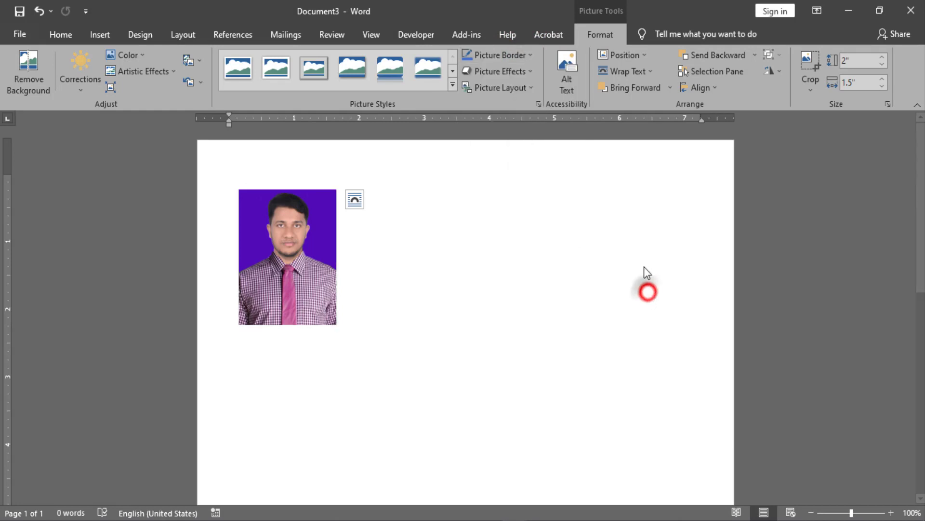
{"action": "left_click", "coordinate": [531, 55]}
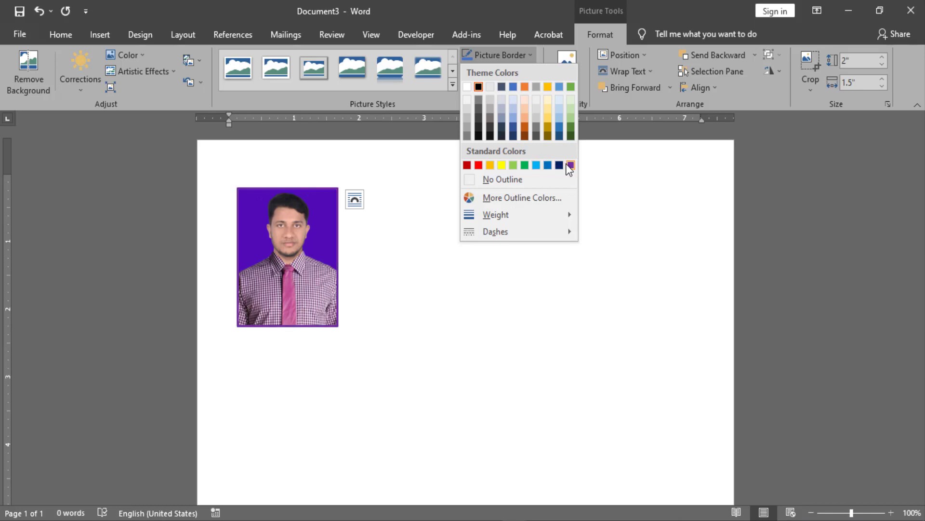
{"action": "left_click", "coordinate": [479, 164]}
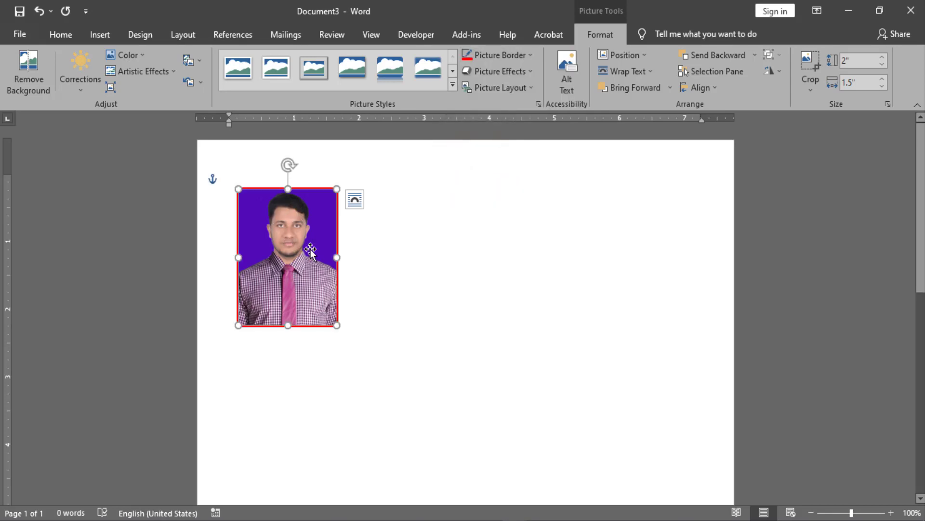
Step: Move the bordered photo into the page's upper-left corner and add four copies beside it in a row
{"action": "left_click_drag", "start_coordinate": [311, 251], "coordinate": [279, 214]}
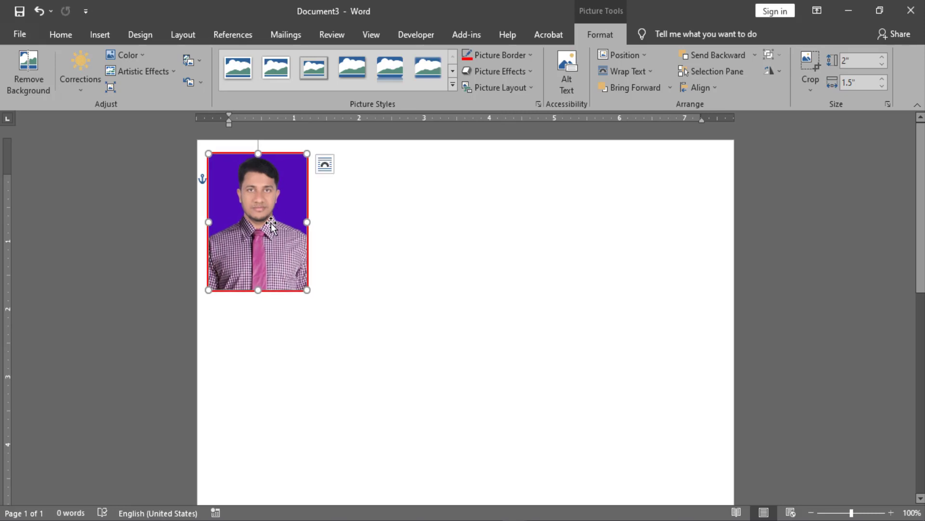
{"action": "key", "text": "ctrl+v"}
{"action": "left_click_drag", "start_coordinate": [256, 214], "coordinate": [466, 193]}
{"action": "key", "text": "ctrl+v"}
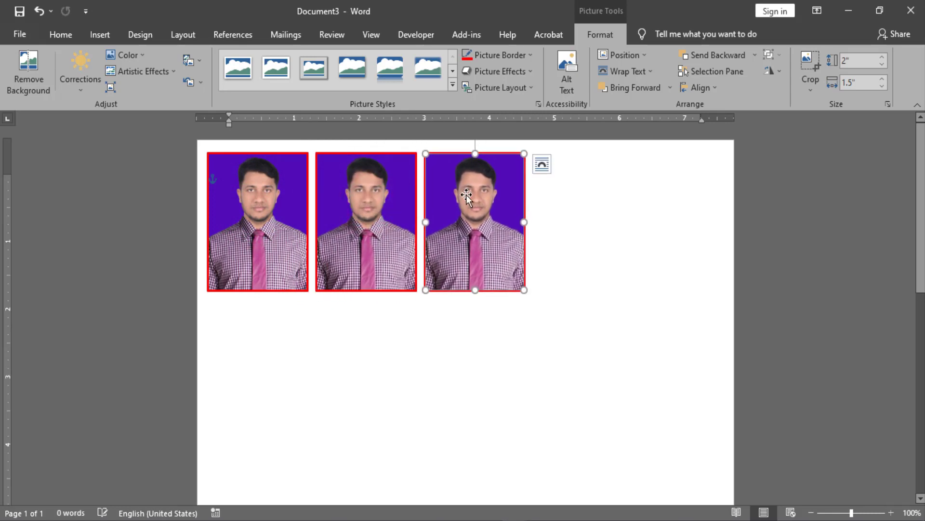
{"action": "key", "text": "ctrl+v"}
{"action": "left_click_drag", "start_coordinate": [468, 225], "coordinate": [672, 217]}
{"action": "key", "text": "ctrl+v"}
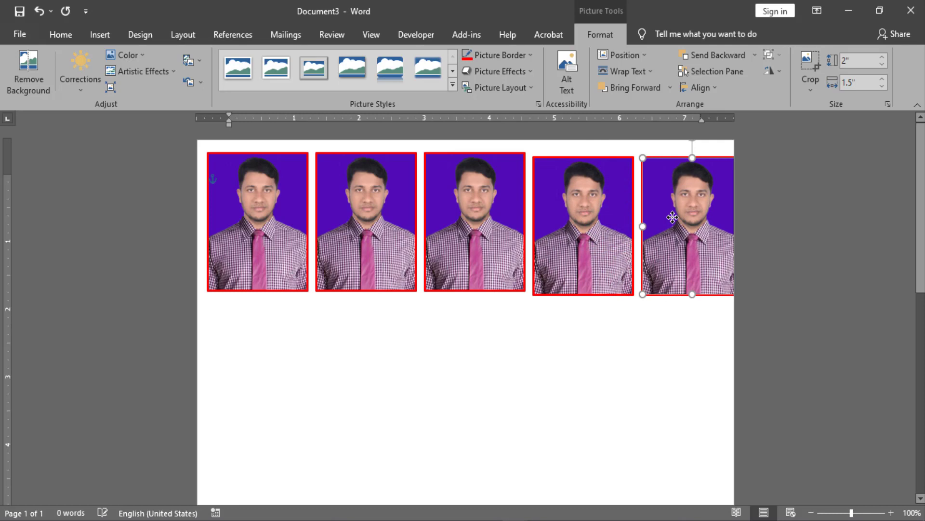
Step: Shift the five photos closer together with their tops level so the whole row fits within the page width
{"action": "left_click_drag", "start_coordinate": [270, 212], "coordinate": [266, 212]}
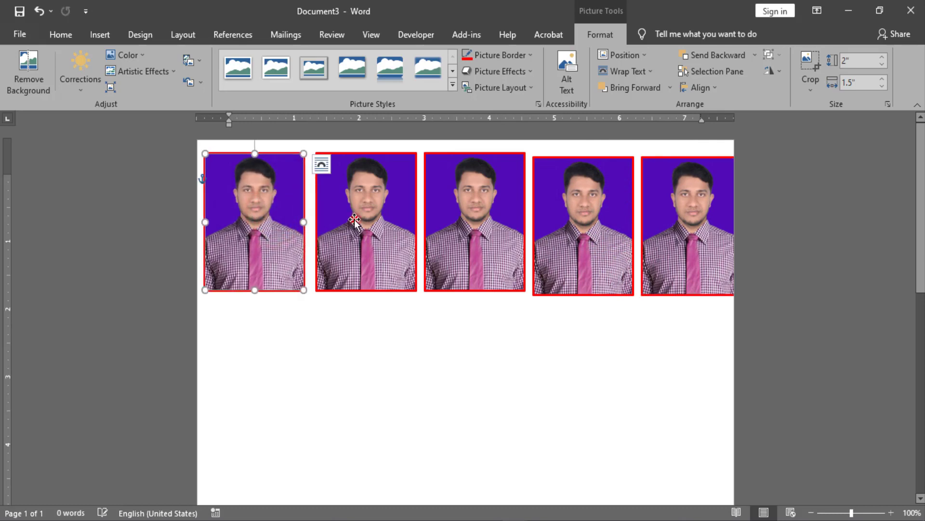
{"action": "left_click_drag", "start_coordinate": [352, 220], "coordinate": [348, 220]}
{"action": "left_click_drag", "start_coordinate": [459, 219], "coordinate": [452, 219]}
{"action": "left_click_drag", "start_coordinate": [582, 220], "coordinate": [572, 221]}
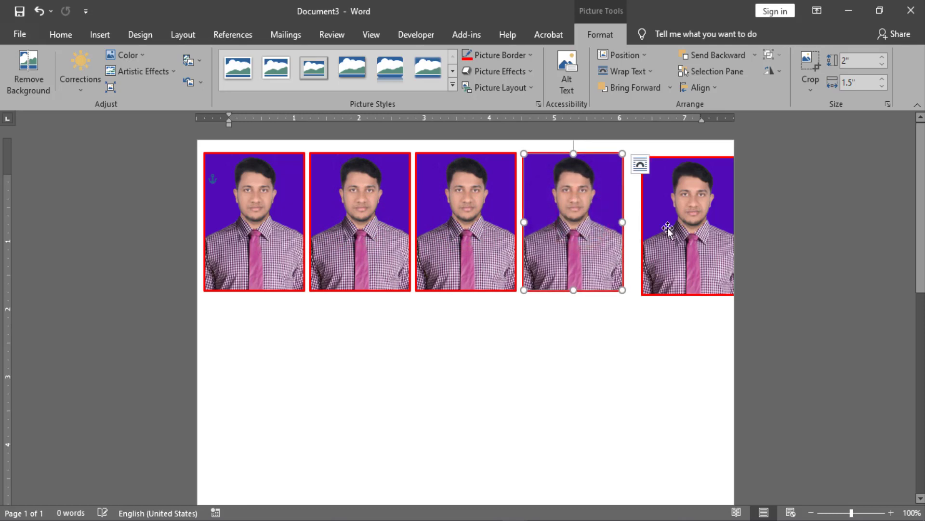
{"action": "left_click", "coordinate": [706, 232]}
{"action": "left_click_drag", "start_coordinate": [706, 232], "coordinate": [696, 229]}
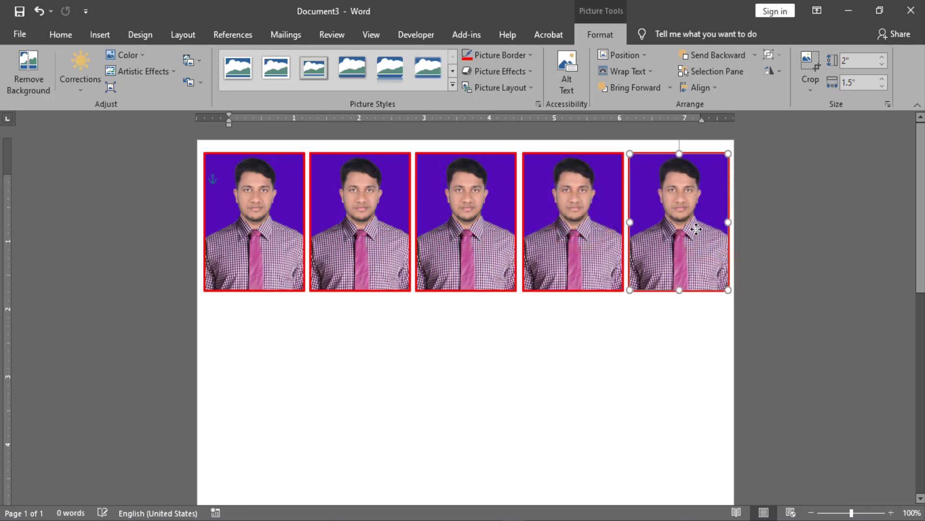
Step: Select all five photos and distribute them horizontally
{"action": "left_click", "coordinate": [569, 220], "text": "shift"}
{"action": "left_click", "coordinate": [471, 208], "text": "shift"}
{"action": "left_click", "coordinate": [356, 208], "text": "shift"}
{"action": "left_click", "coordinate": [264, 212], "text": "shift"}
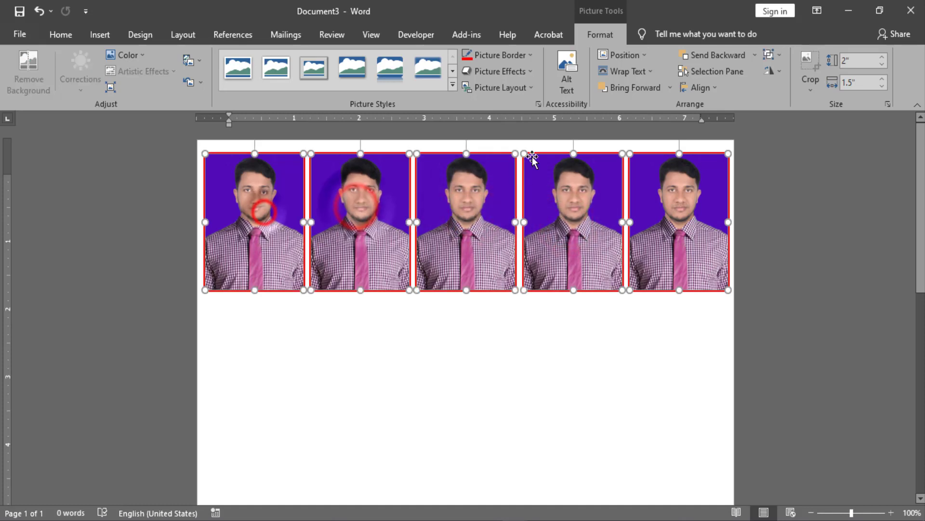
{"action": "left_click", "coordinate": [594, 35]}
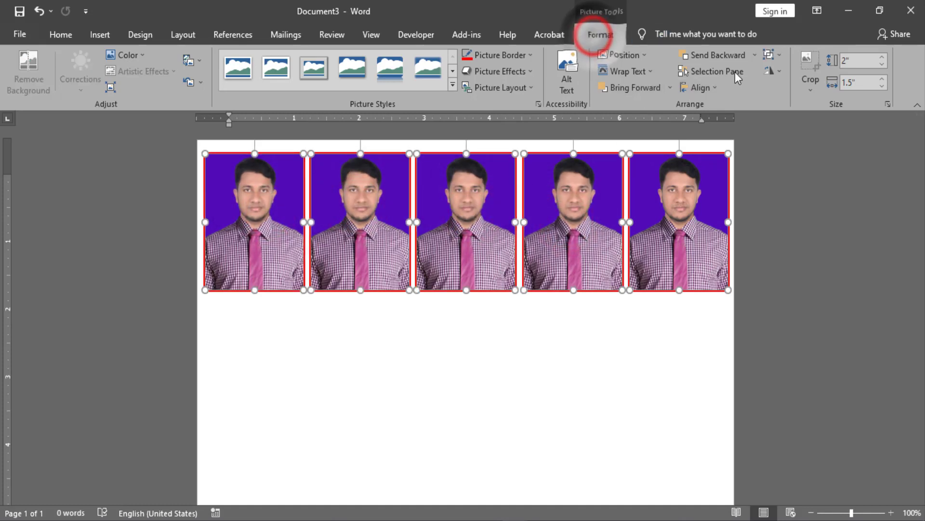
{"action": "left_click", "coordinate": [714, 88]}
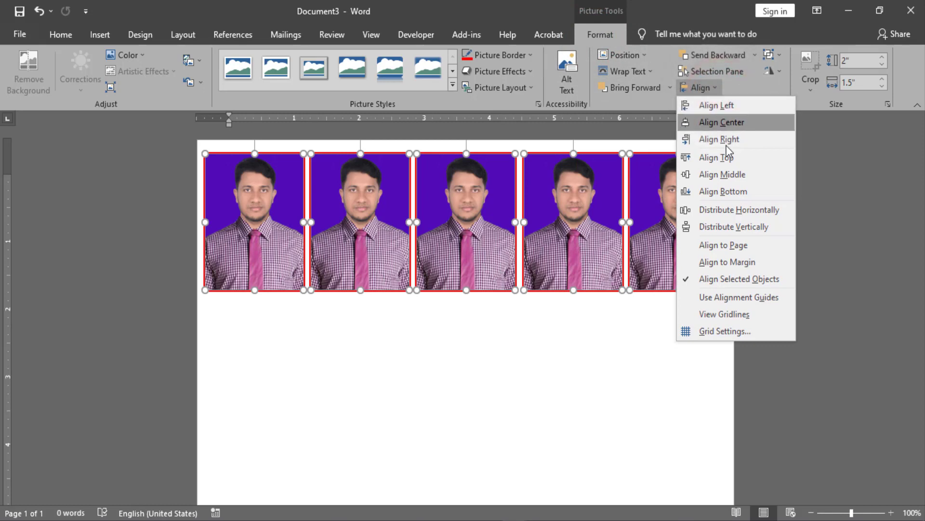
{"action": "left_click", "coordinate": [766, 210]}
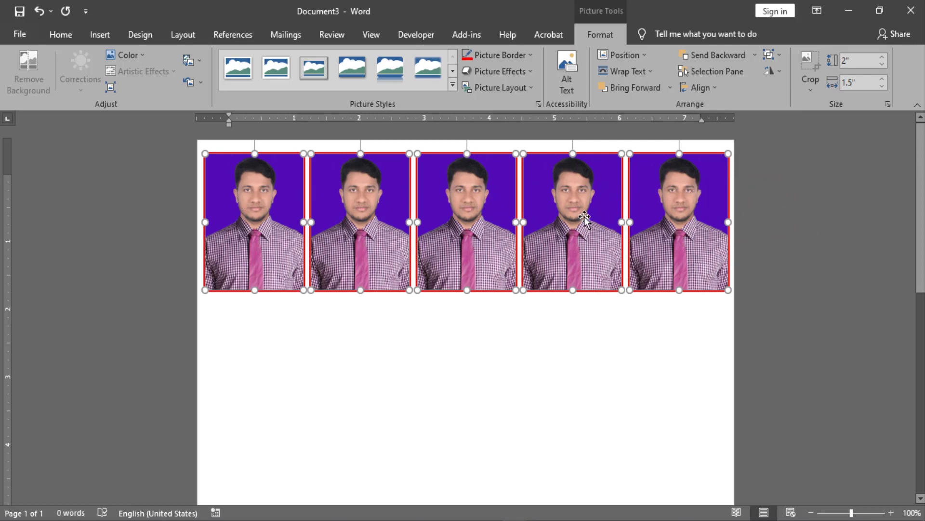
Step: Duplicate the row of five photos directly below the first row and set the zoom to whole page
{"action": "left_click_drag", "start_coordinate": [584, 218], "coordinate": [569, 332]}
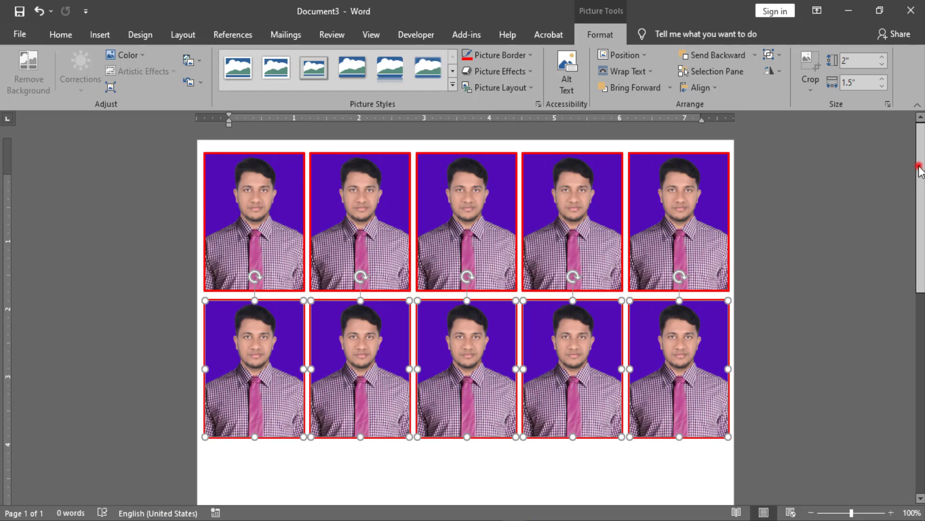
{"action": "mouse_move", "coordinate": [919, 174]}
{"action": "left_mouse_down"}
{"action": "mouse_move", "coordinate": [921, 229]}
{"action": "mouse_move", "coordinate": [920, 181]}
{"action": "left_mouse_up"}
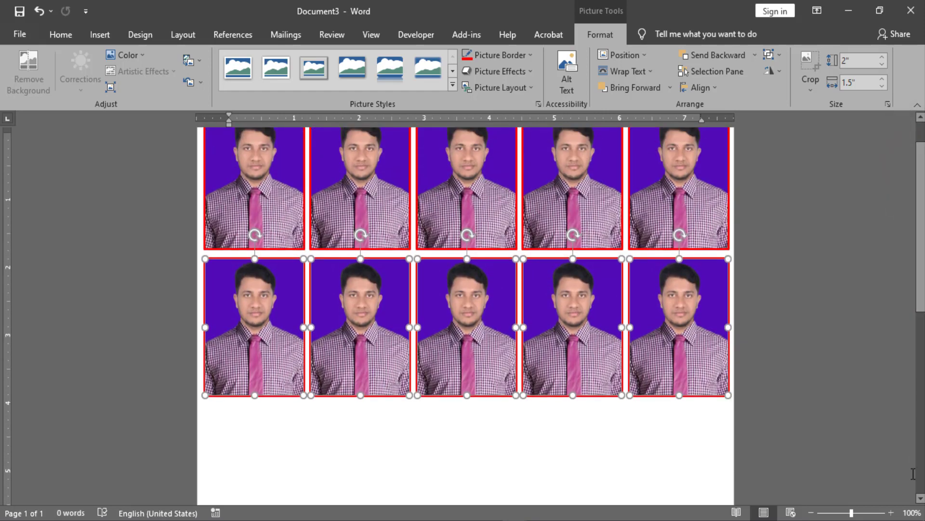
{"action": "left_click", "coordinate": [909, 513]}
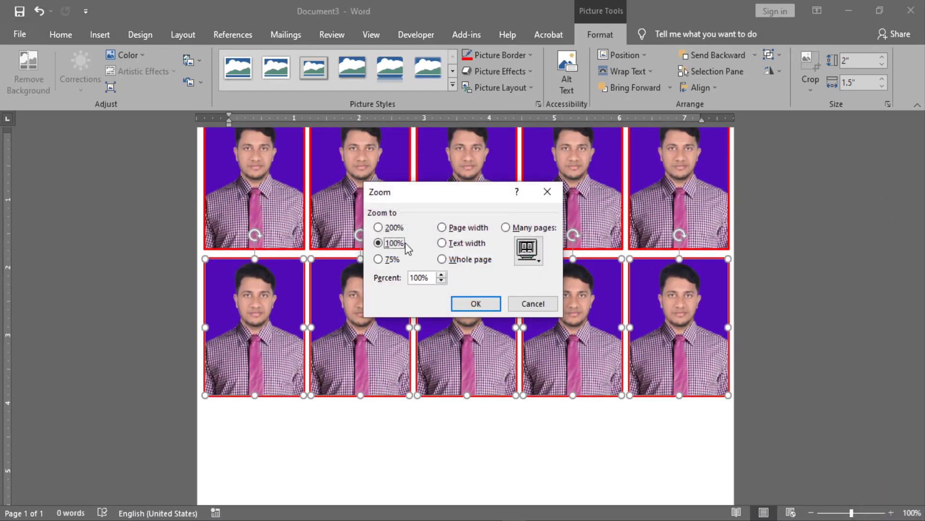
{"action": "left_click", "coordinate": [461, 260]}
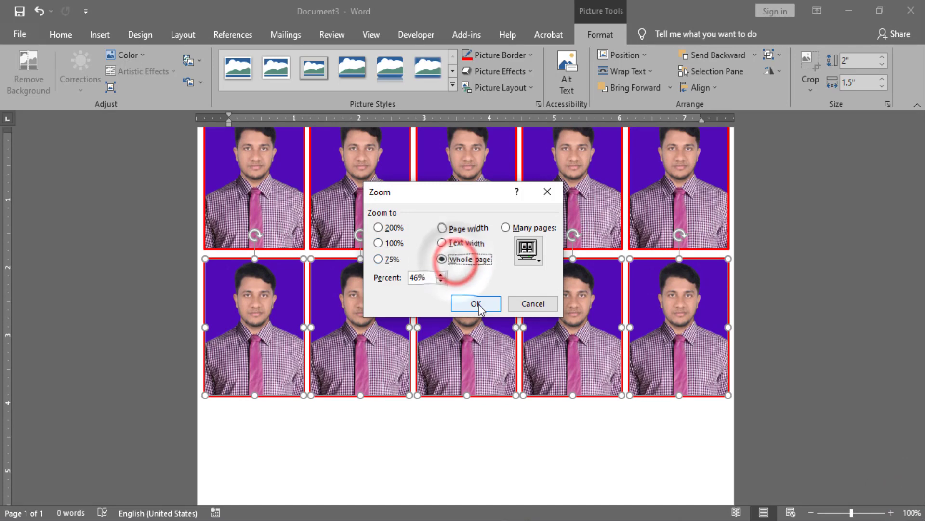
{"action": "left_click", "coordinate": [477, 303]}
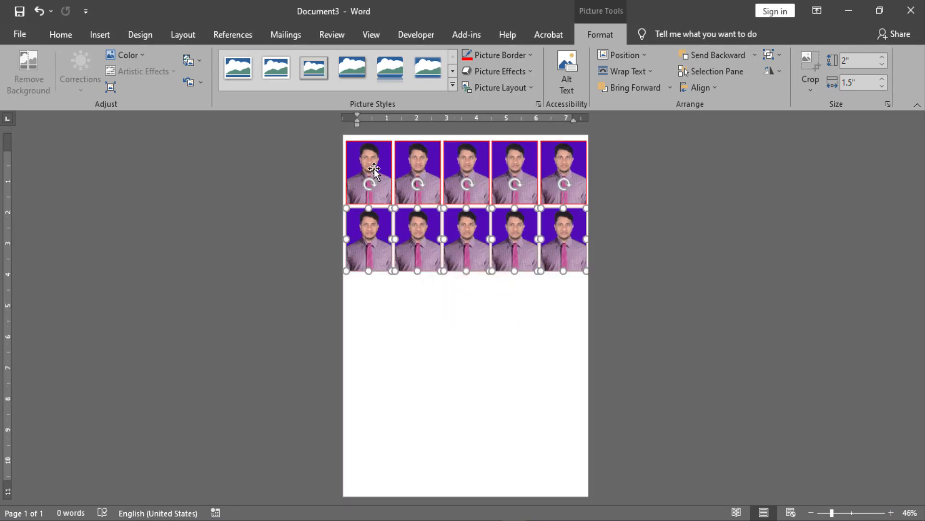
Step: Add the five first-row photos to the selection and copy both rows directly below as the third and fourth rows
{"action": "left_click", "coordinate": [375, 167], "text": "ctrl"}
{"action": "left_click", "coordinate": [411, 168], "text": "ctrl"}
{"action": "left_click", "coordinate": [458, 163], "text": "ctrl"}
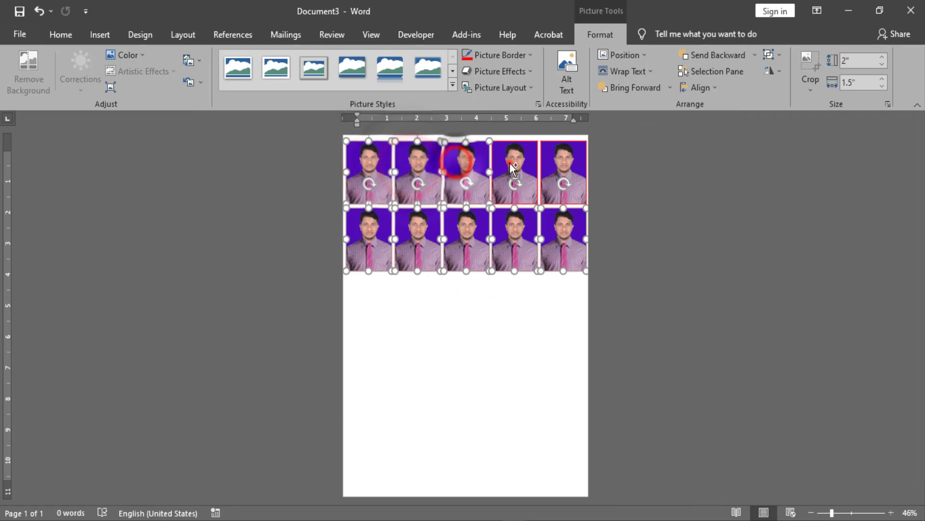
{"action": "left_click", "coordinate": [511, 163], "text": "ctrl"}
{"action": "left_click", "coordinate": [561, 164], "text": "ctrl"}
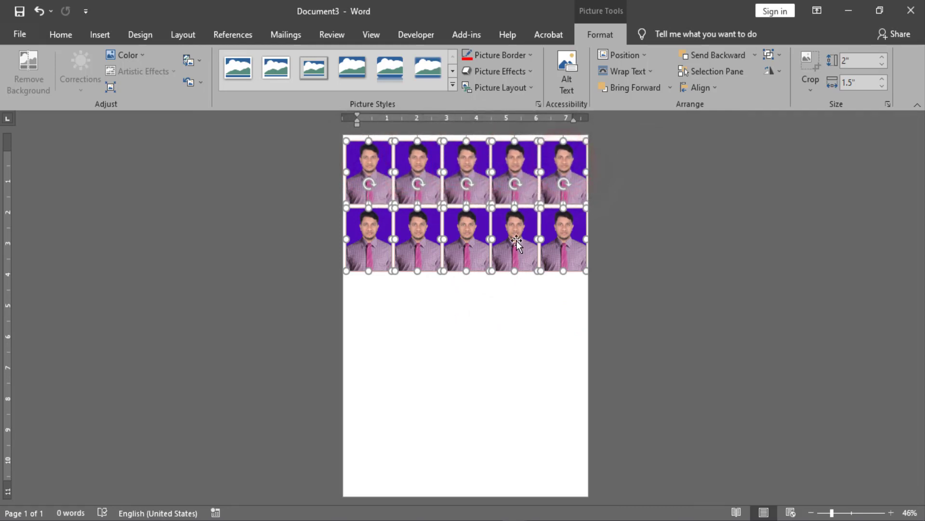
{"action": "left_click_drag", "start_coordinate": [516, 236], "coordinate": [517, 365]}
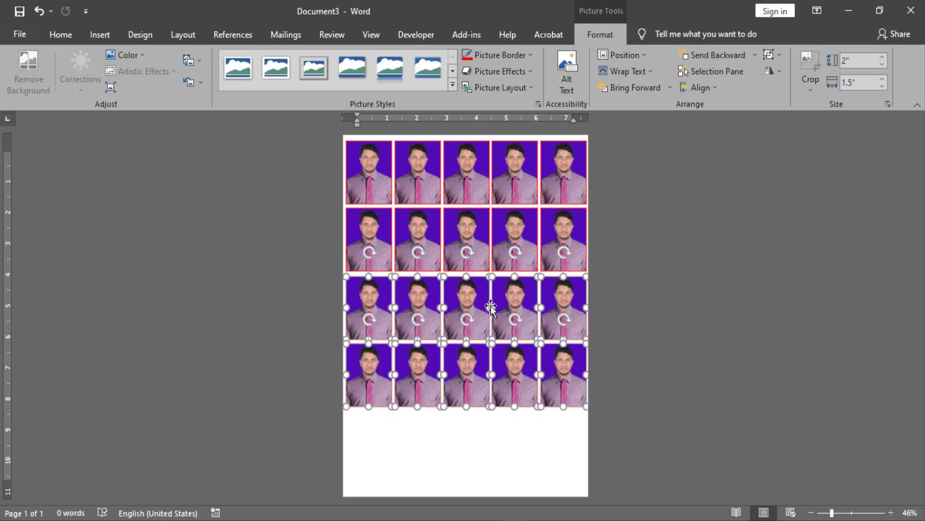
{"action": "left_click", "coordinate": [515, 458]}
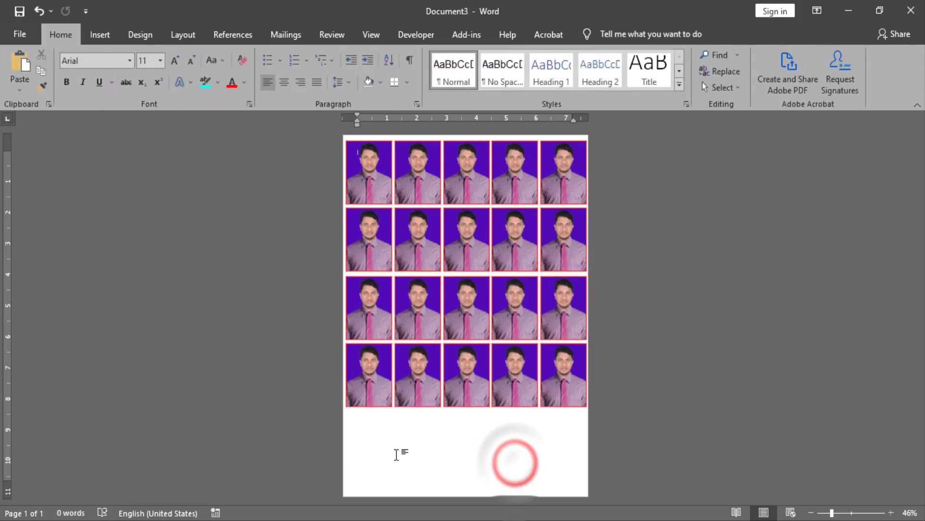
Step: Select the five photos in the fourth row and copy them below as a fifth row
{"action": "left_click", "coordinate": [367, 385]}
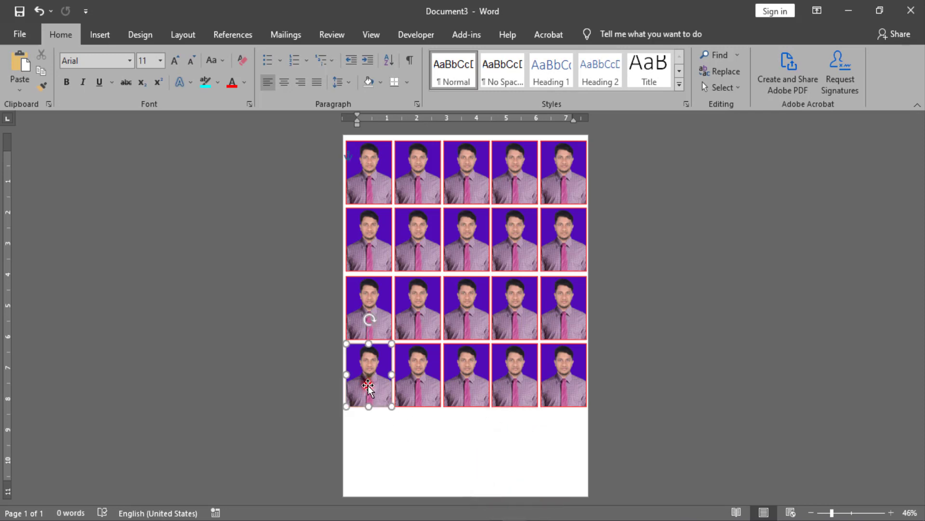
{"action": "left_click", "coordinate": [432, 377], "text": "shift"}
{"action": "left_click", "coordinate": [463, 377], "text": "shift"}
{"action": "left_click", "coordinate": [513, 373], "text": "shift"}
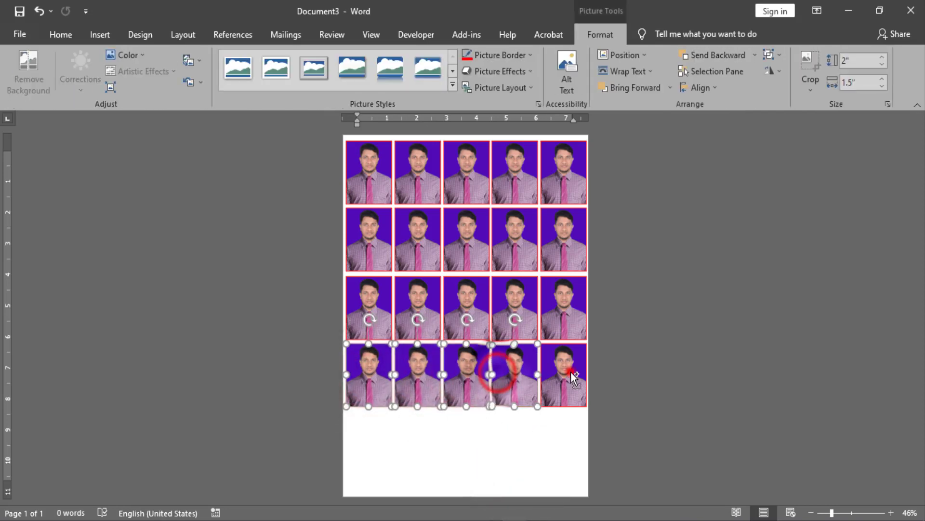
{"action": "left_click", "coordinate": [562, 372], "text": "shift"}
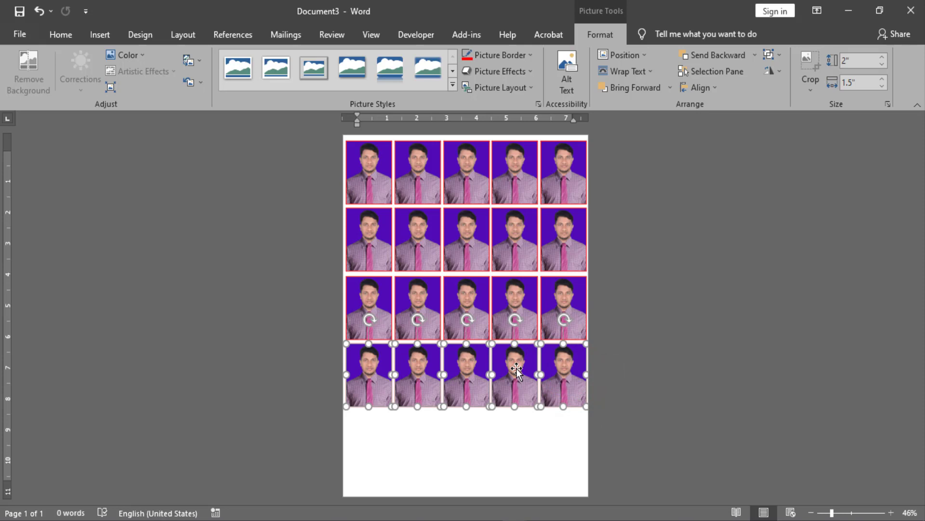
{"action": "left_click_drag", "start_coordinate": [516, 368], "coordinate": [517, 428]}
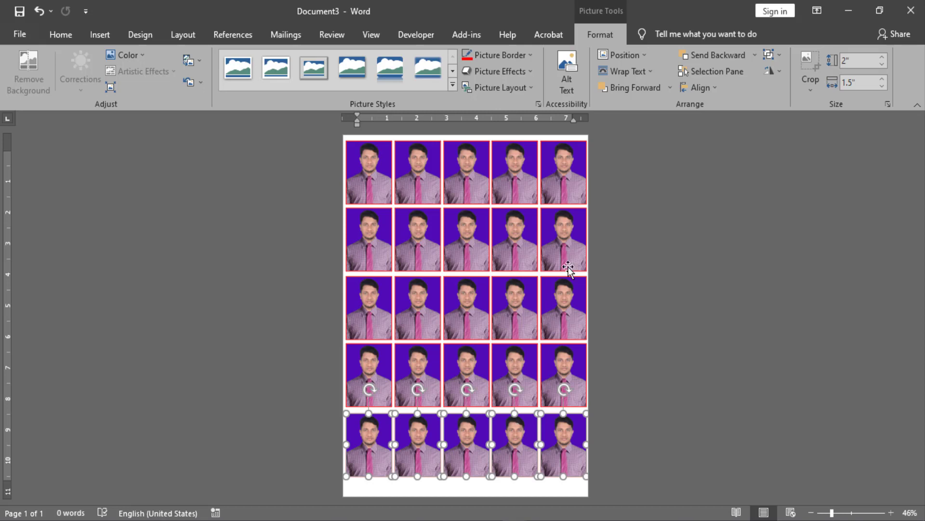
{"action": "left_click", "coordinate": [712, 214]}
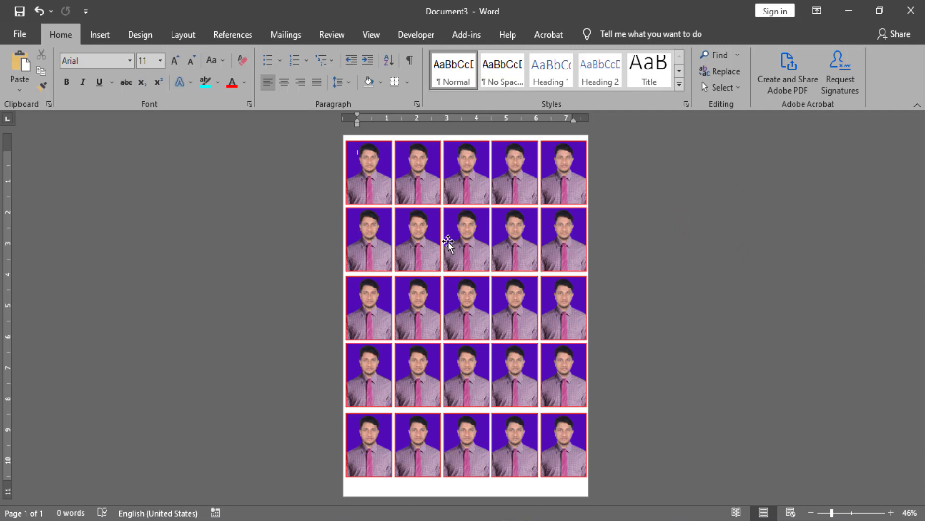
Step: Examine the photo sheet in the print preview at 90% zoom, including the copies setting, and return to the document
{"action": "left_click", "coordinate": [19, 36]}
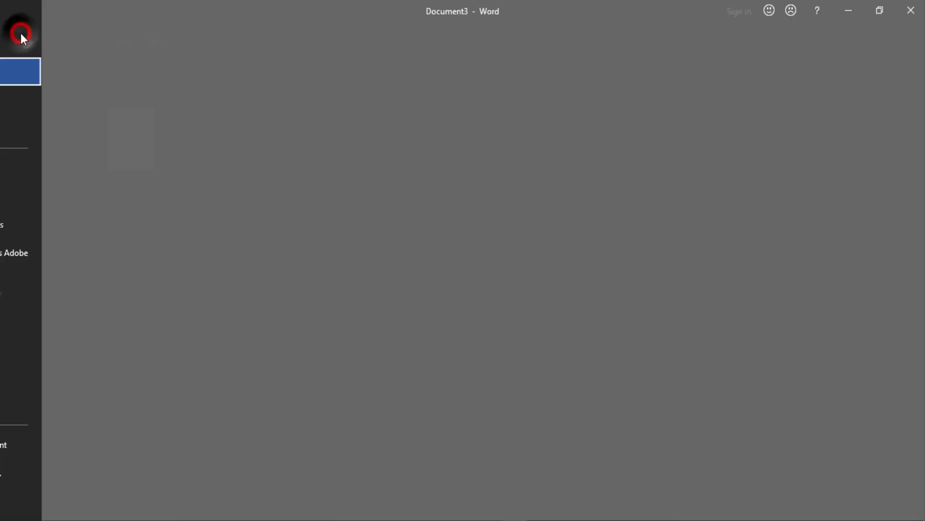
{"action": "left_click", "coordinate": [50, 320]}
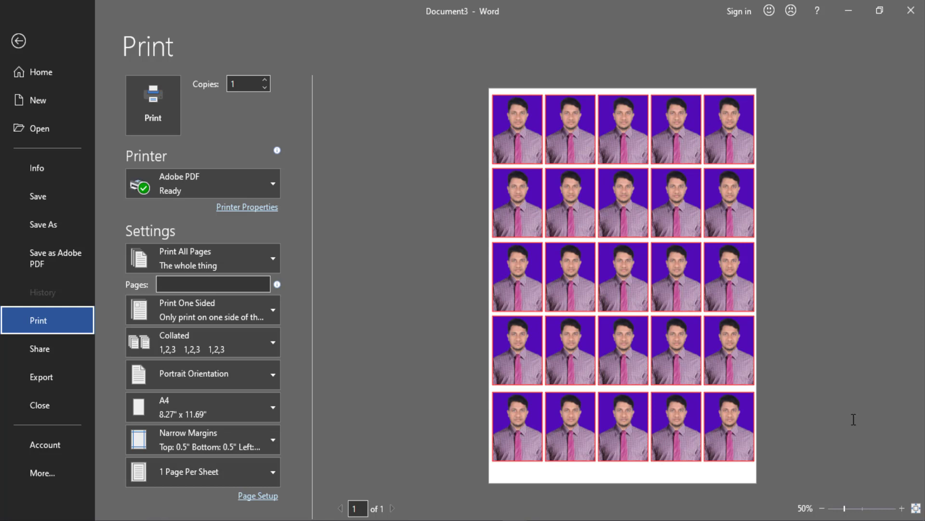
{"action": "left_click_drag", "start_coordinate": [847, 510], "coordinate": [859, 510]}
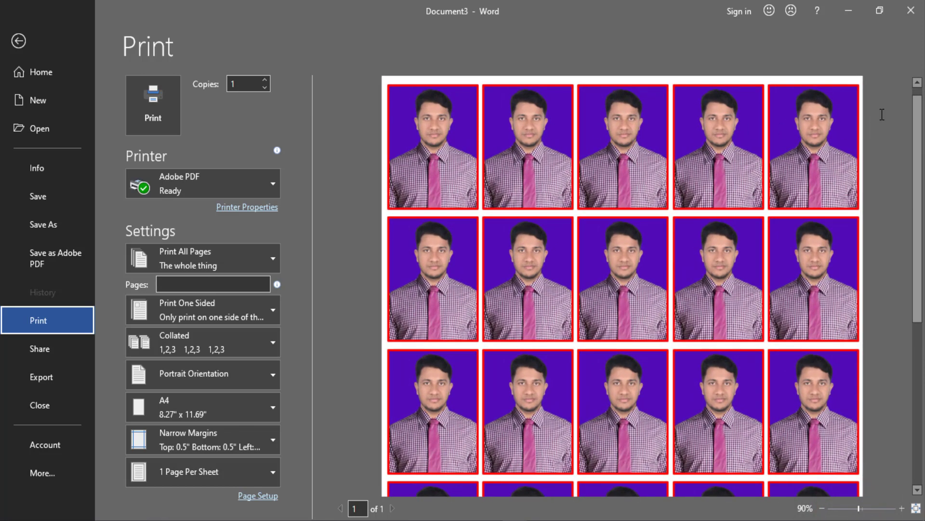
{"action": "left_click_drag", "start_coordinate": [917, 104], "coordinate": [917, 144]}
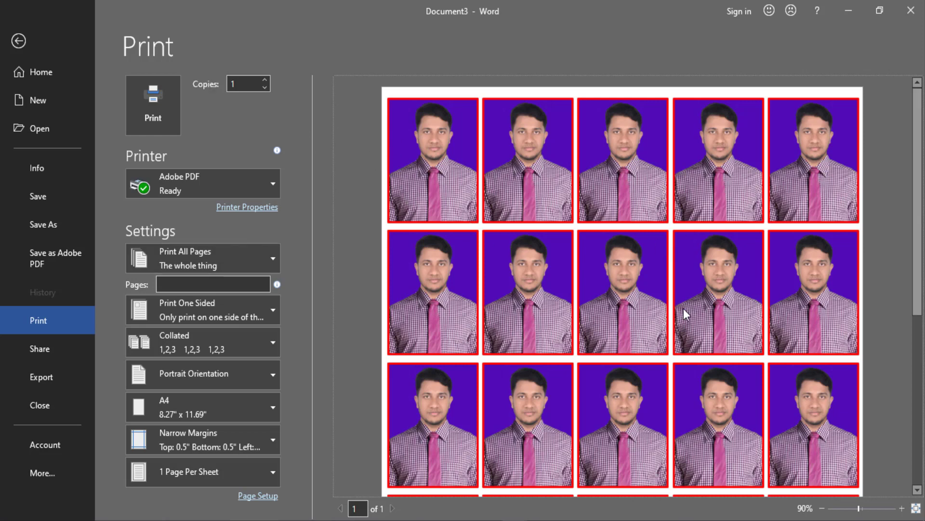
{"action": "double_click", "coordinate": [243, 83]}
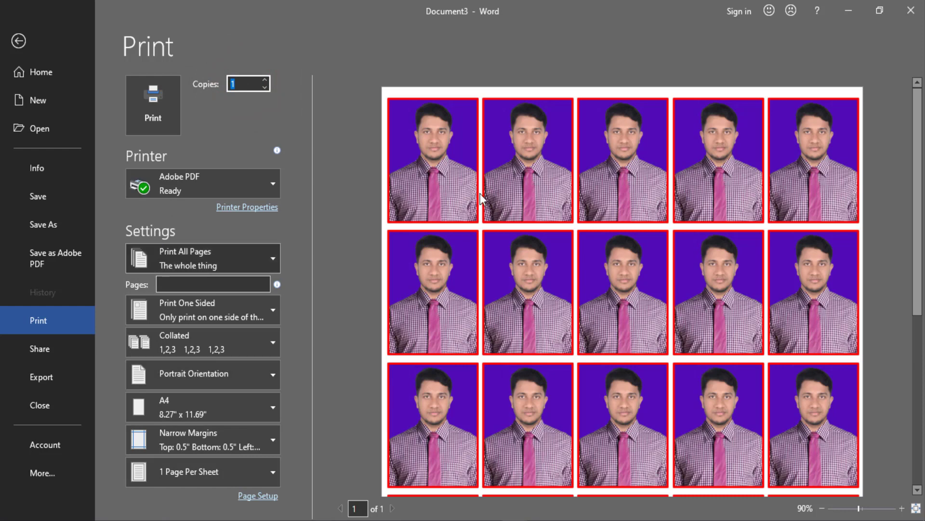
{"action": "mouse_move", "coordinate": [918, 120]}
{"action": "left_mouse_down"}
{"action": "mouse_move", "coordinate": [924, 290]}
{"action": "mouse_move", "coordinate": [916, 316]}
{"action": "mouse_move", "coordinate": [923, 104]}
{"action": "left_mouse_up"}
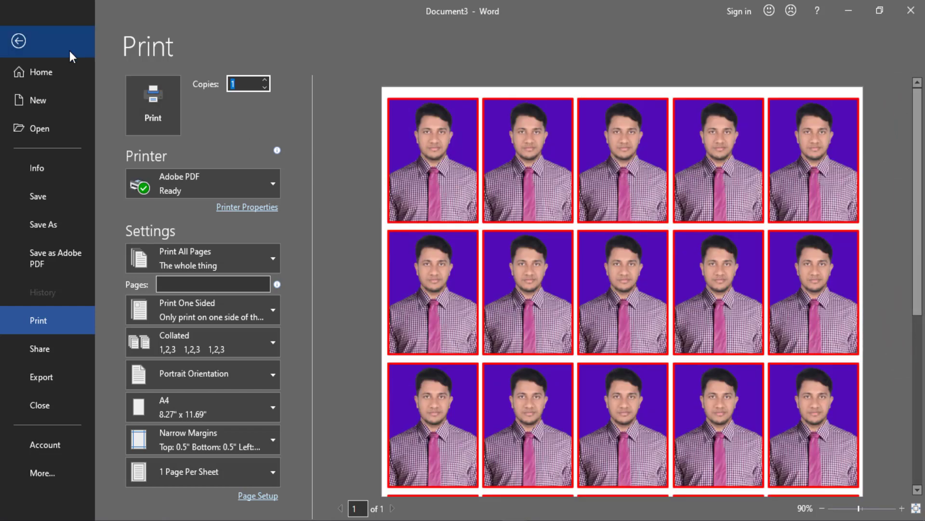
{"action": "left_click", "coordinate": [18, 41]}
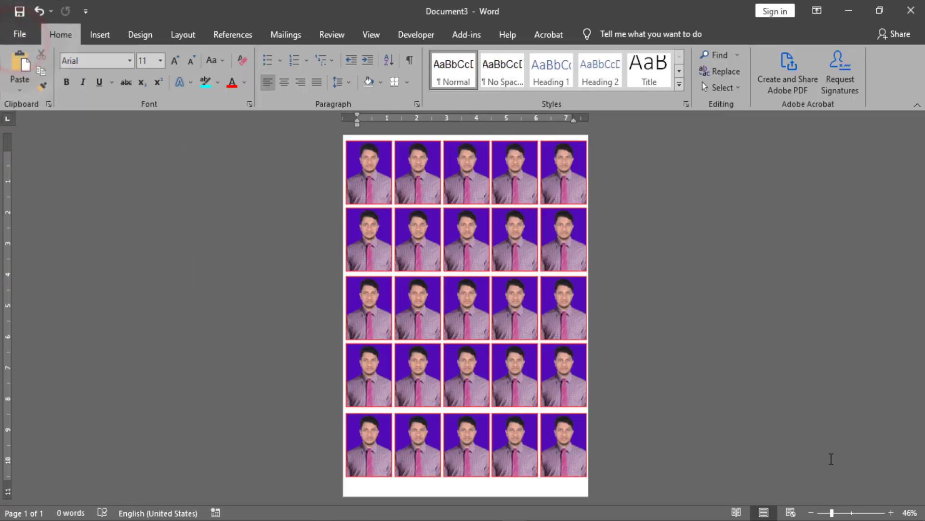